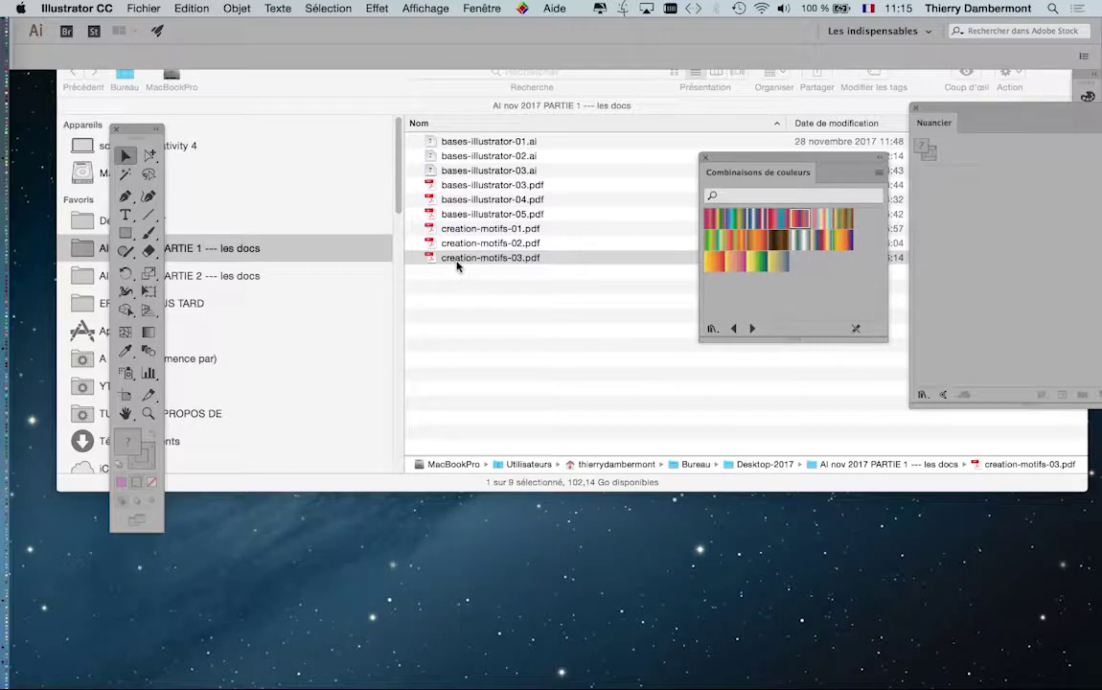
- Open creation-motifs-03.pdf with its default application, view it in Acrobat, and return to the file list
{"action": "left_click", "coordinate": [457, 265]}
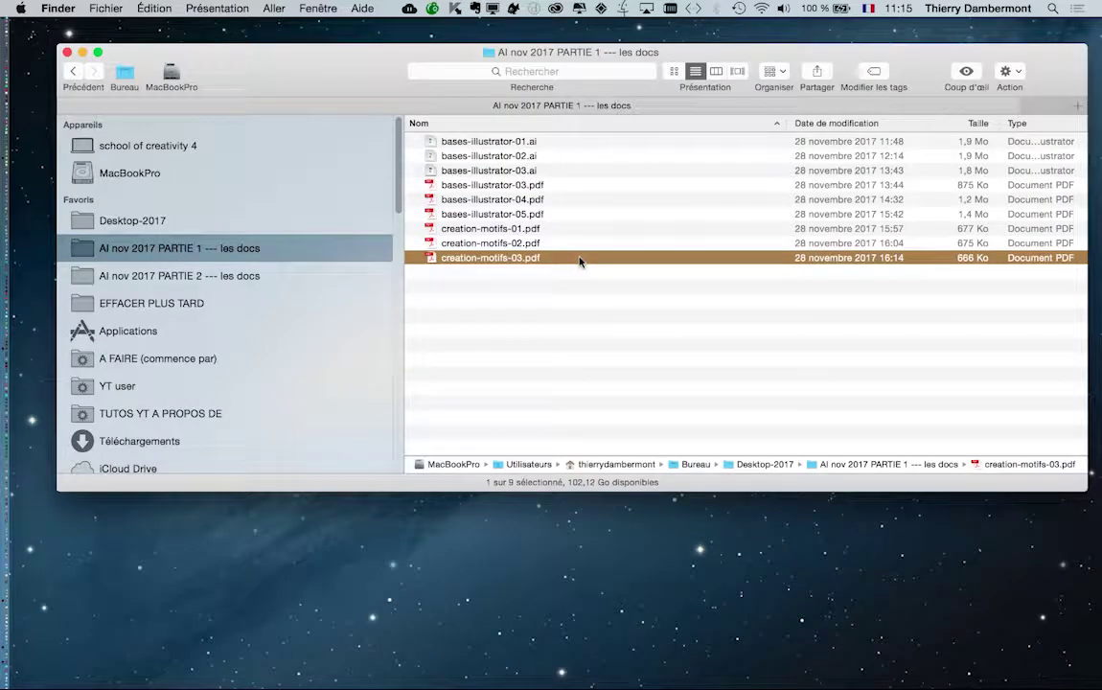
{"action": "double_click", "coordinate": [579, 261]}
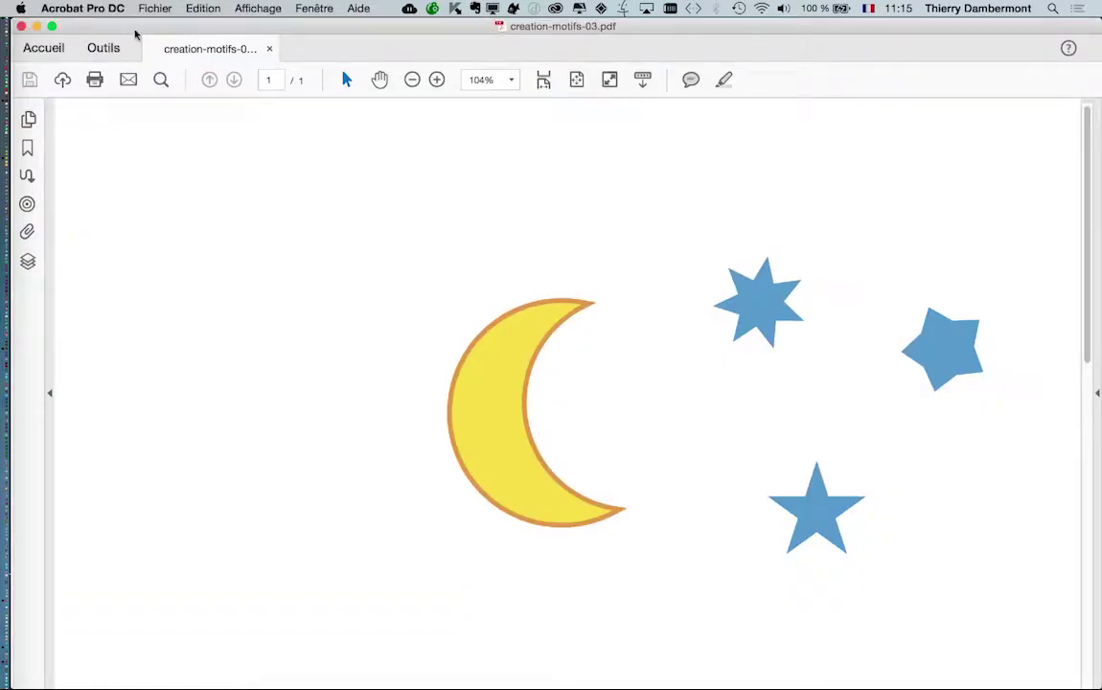
{"action": "left_click", "coordinate": [93, 8]}
{"action": "left_click", "coordinate": [121, 162]}
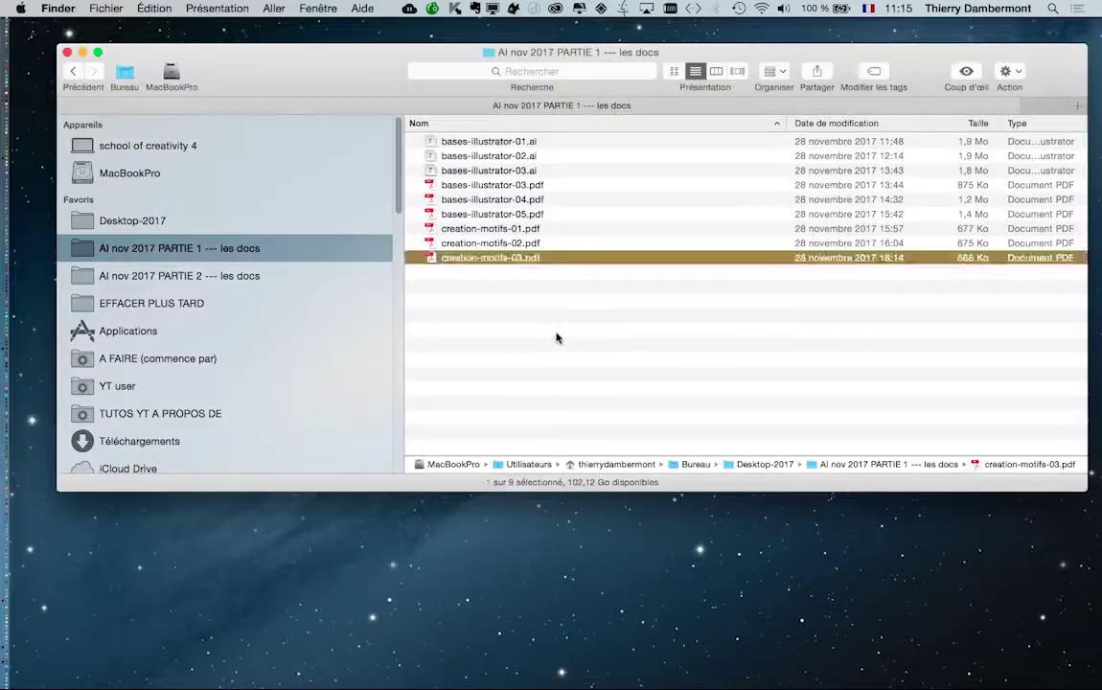
- Open creation-motifs-03.pdf directly in Illustrator instead of Acrobat, view the artwork, and close the document
{"action": "left_click", "coordinate": [434, 261]}
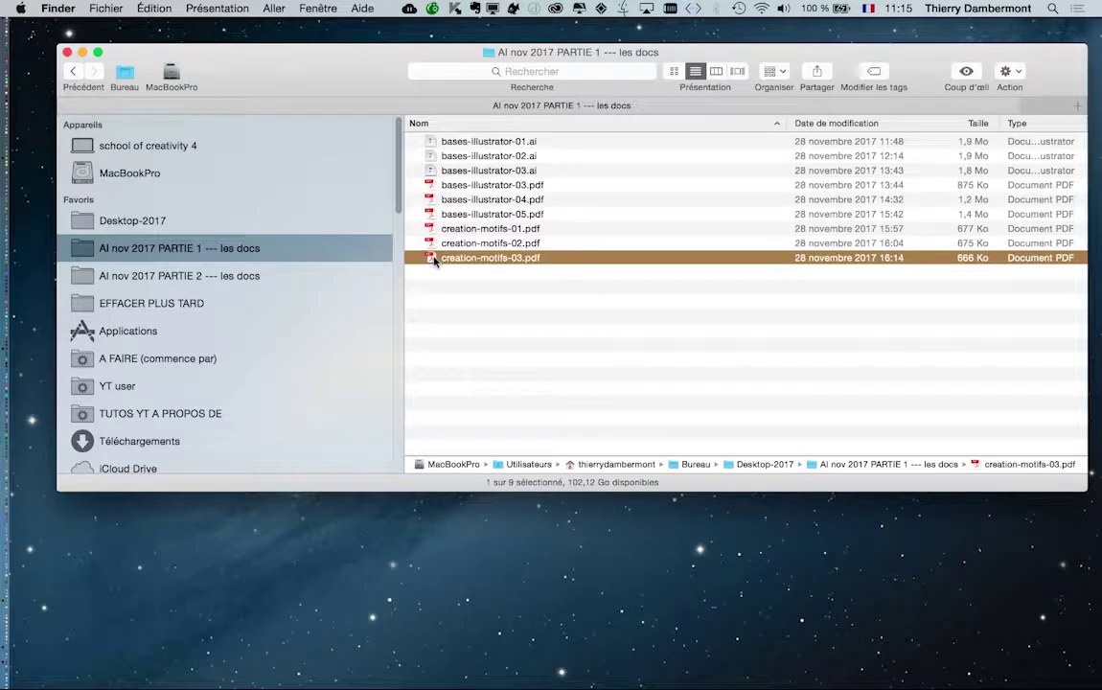
{"action": "left_click_drag", "start_coordinate": [434, 262], "coordinate": [17, 354]}
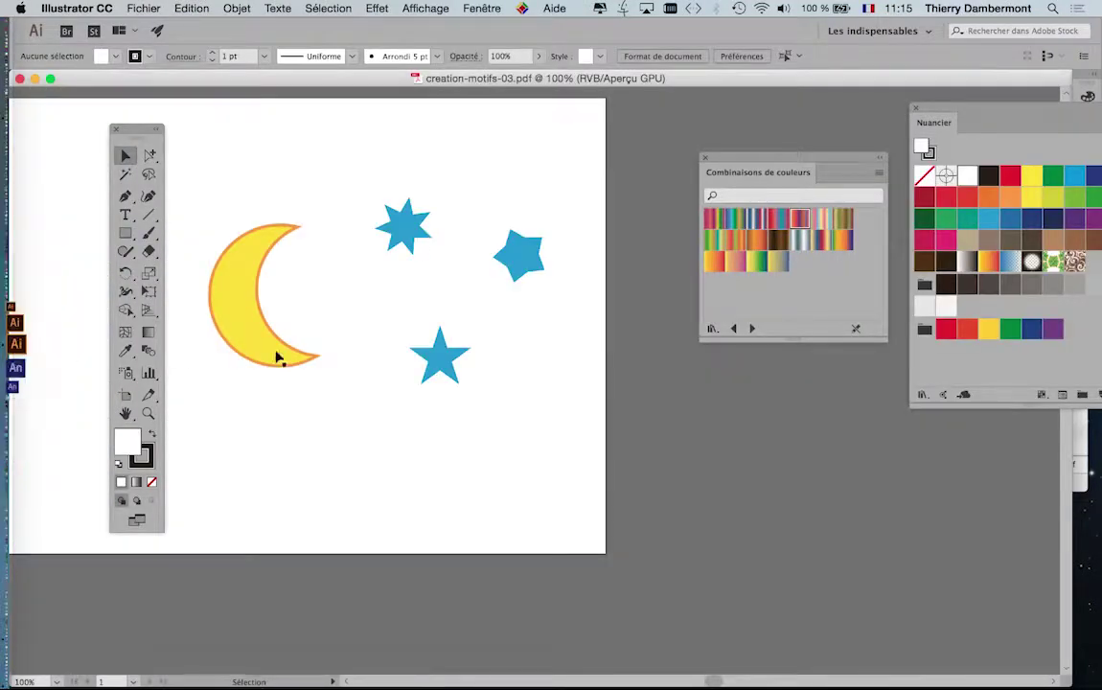
{"action": "left_click_drag", "start_coordinate": [347, 303], "coordinate": [457, 322]}
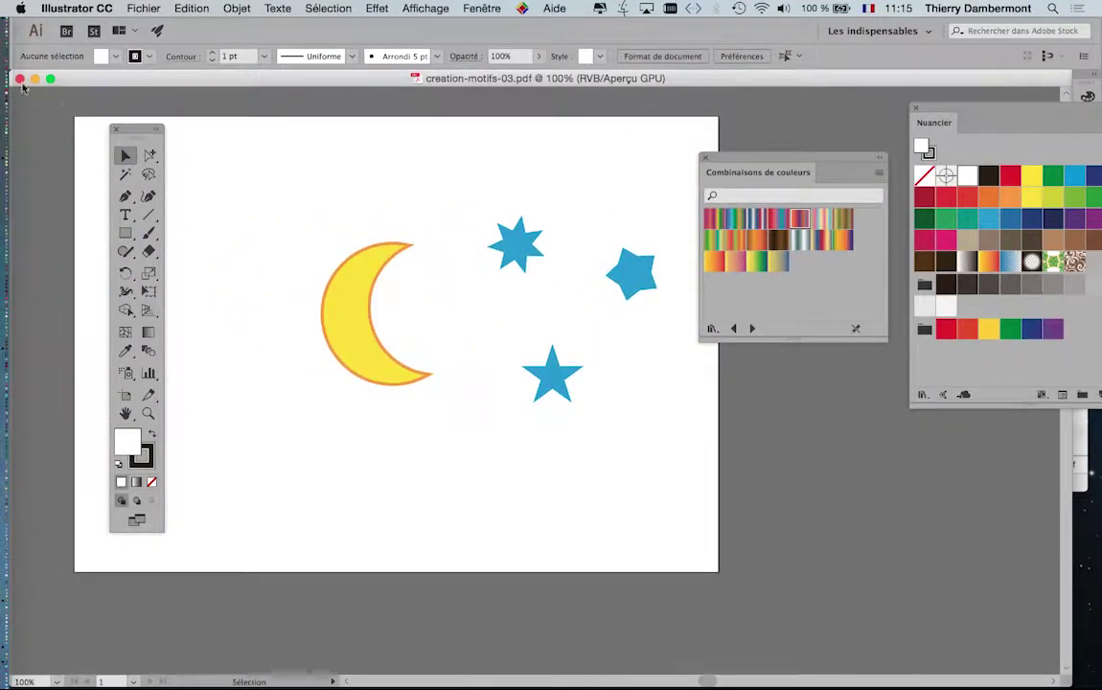
{"action": "left_click", "coordinate": [19, 78]}
- Display the file information of creation-motifs-03.pdf and set Adobe Illustrator CC 2017.app (21.1.0) as its opening application
{"action": "left_click", "coordinate": [547, 265]}
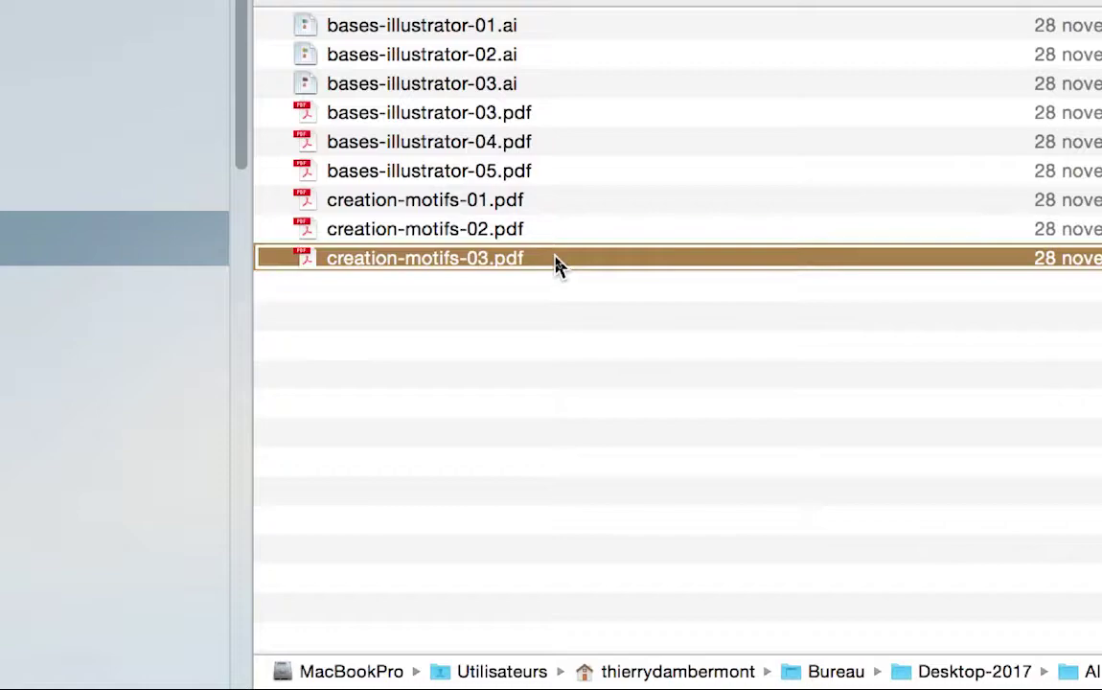
{"action": "right_click", "coordinate": [556, 258]}
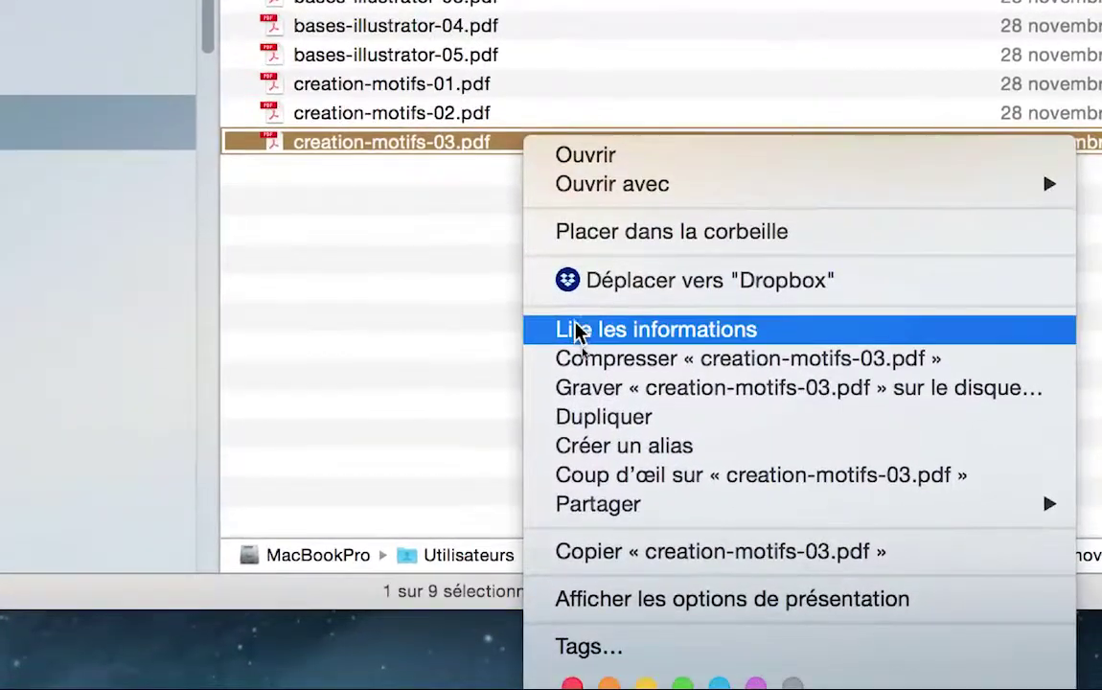
{"action": "left_click", "coordinate": [577, 331]}
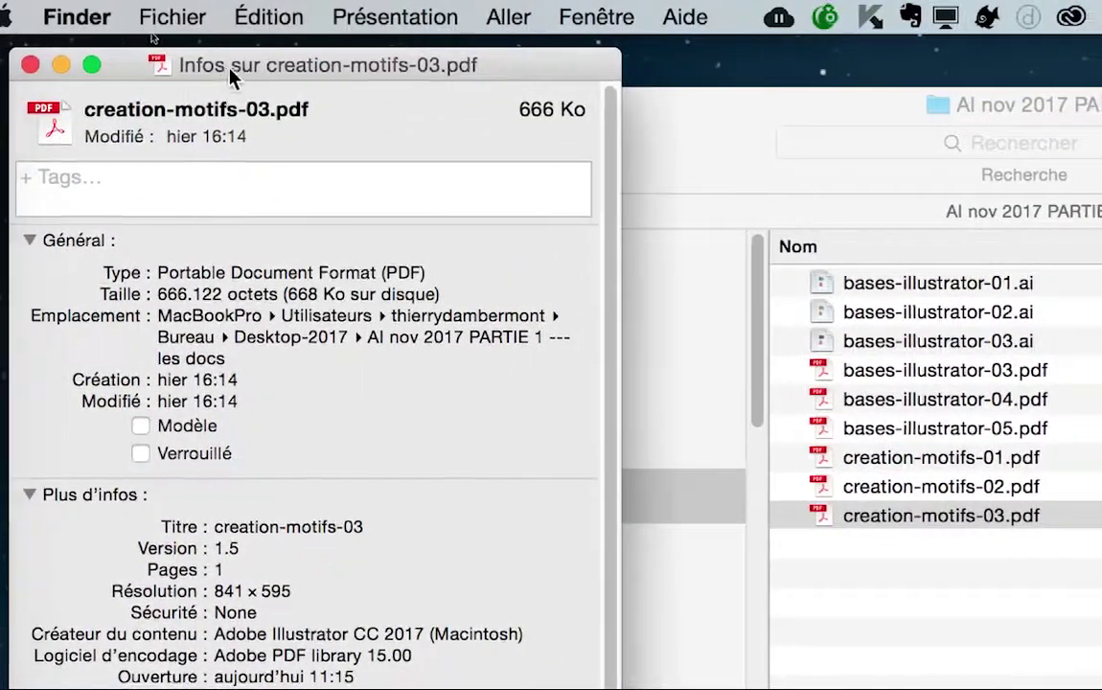
{"action": "left_click_drag", "start_coordinate": [229, 70], "coordinate": [364, 51]}
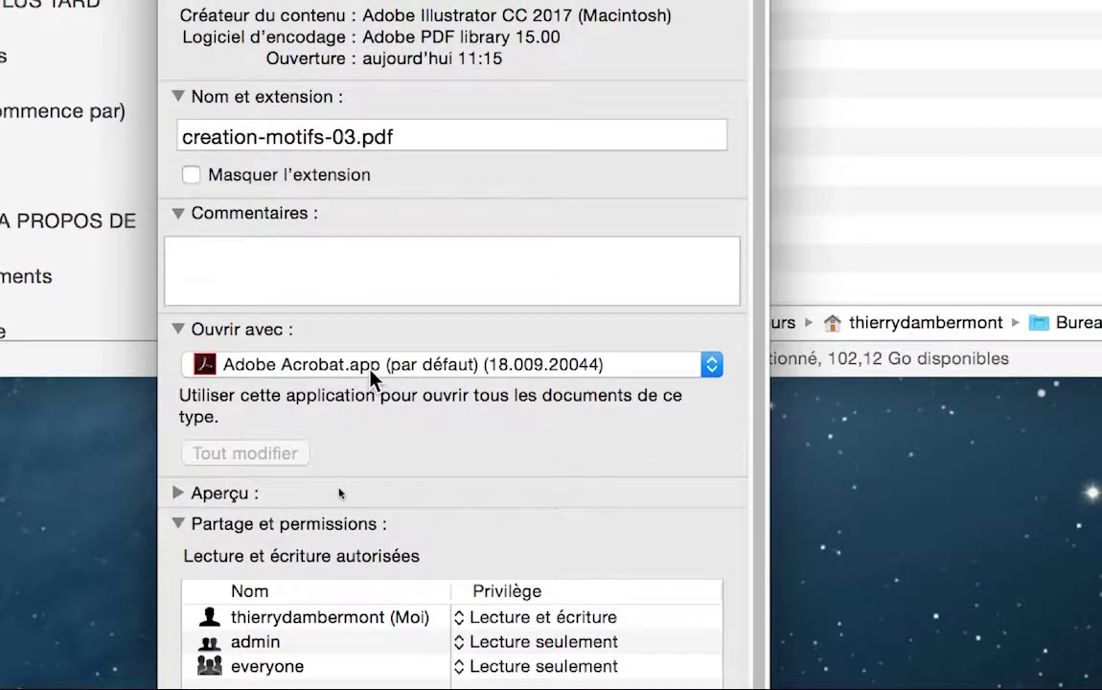
{"action": "left_click", "coordinate": [371, 364]}
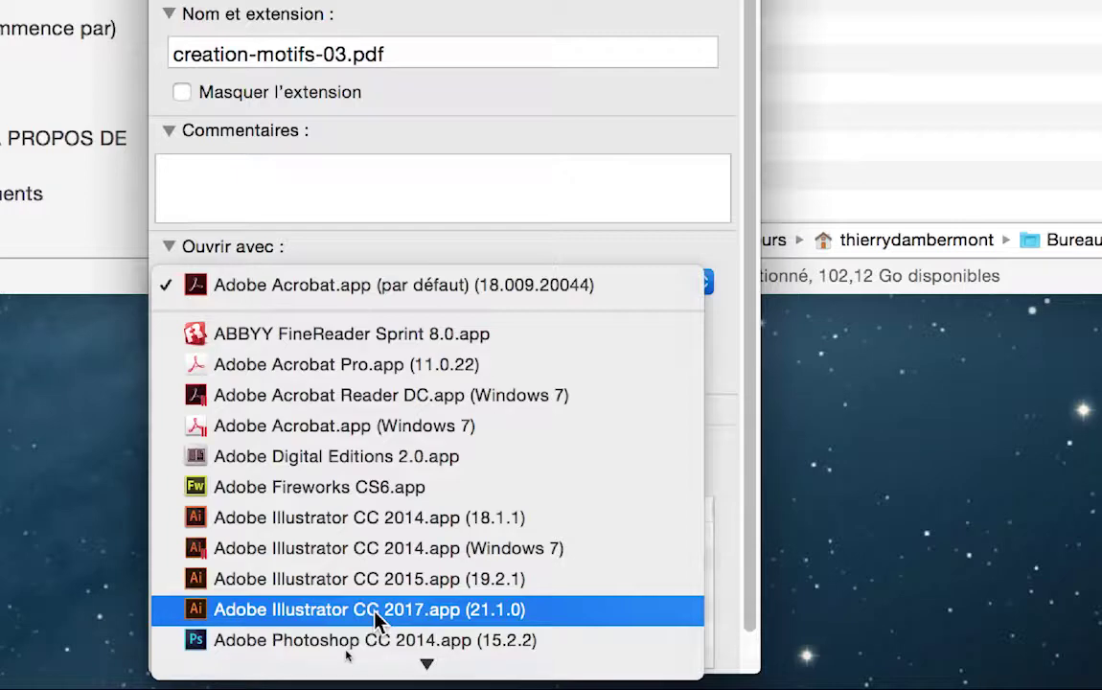
{"action": "left_click", "coordinate": [374, 611]}
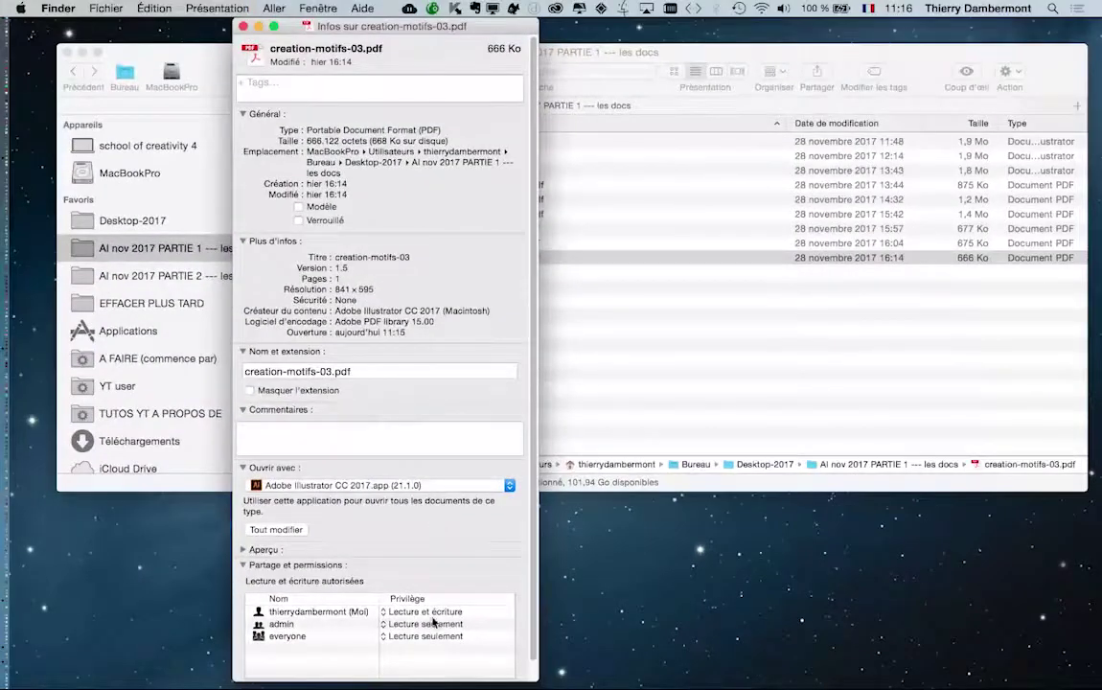
- Apply the Adobe Illustrator CC 2017 opening choice to all PDF documents and close the file information window
{"action": "left_click_drag", "start_coordinate": [542, 687], "coordinate": [582, 615]}
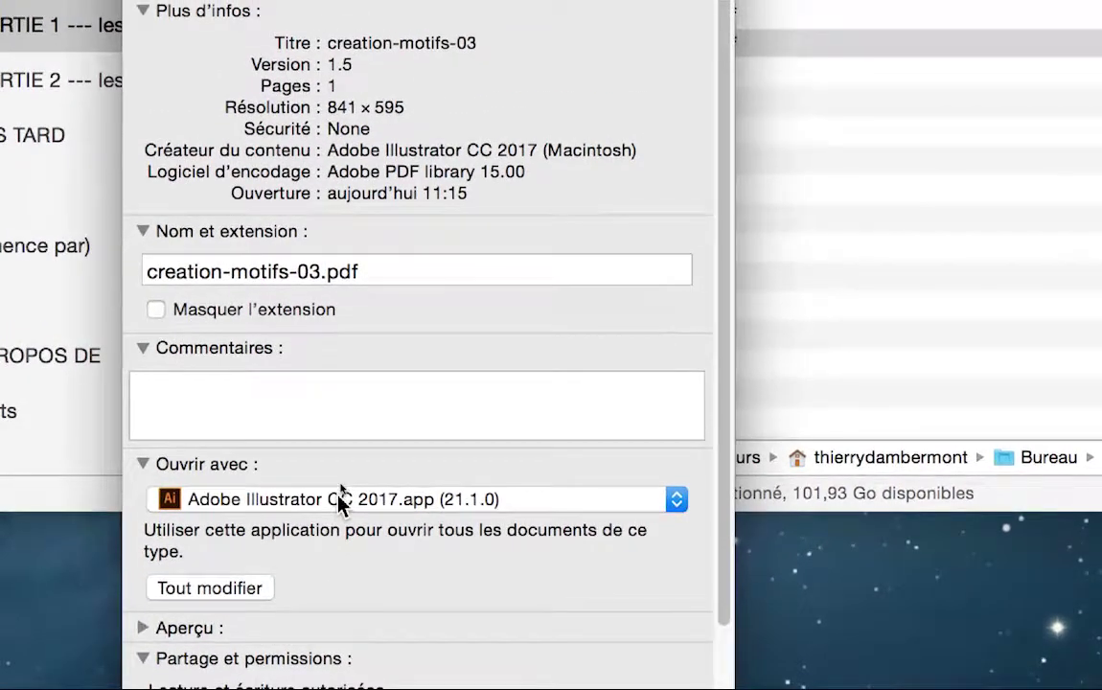
{"action": "left_click", "coordinate": [340, 499]}
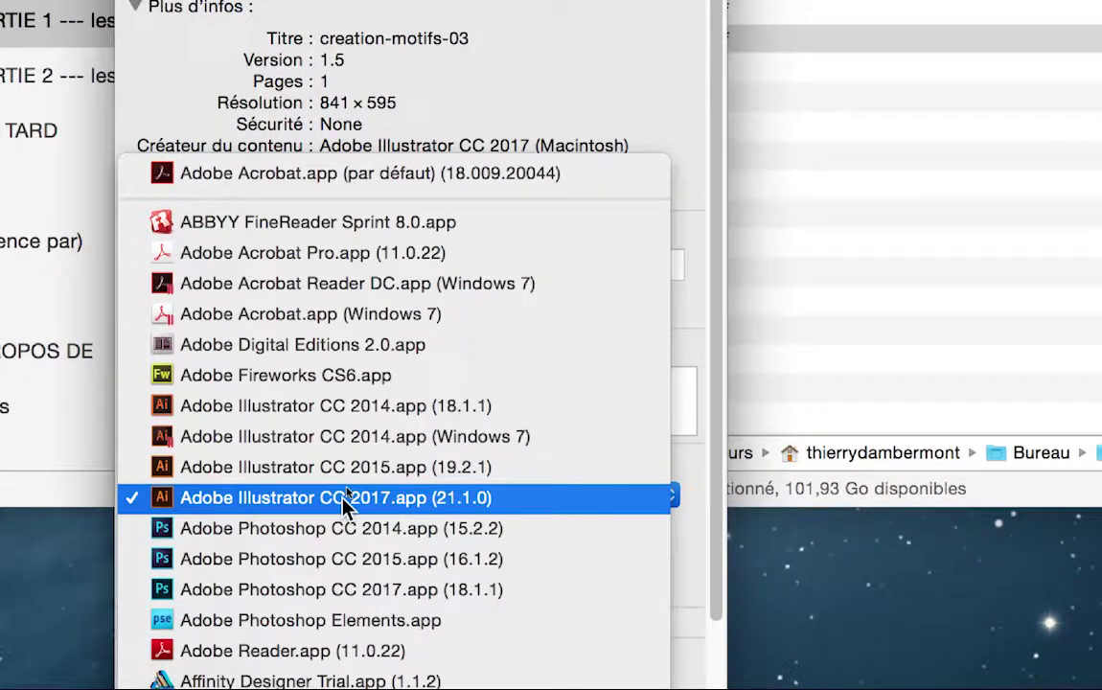
{"action": "left_click", "coordinate": [345, 499]}
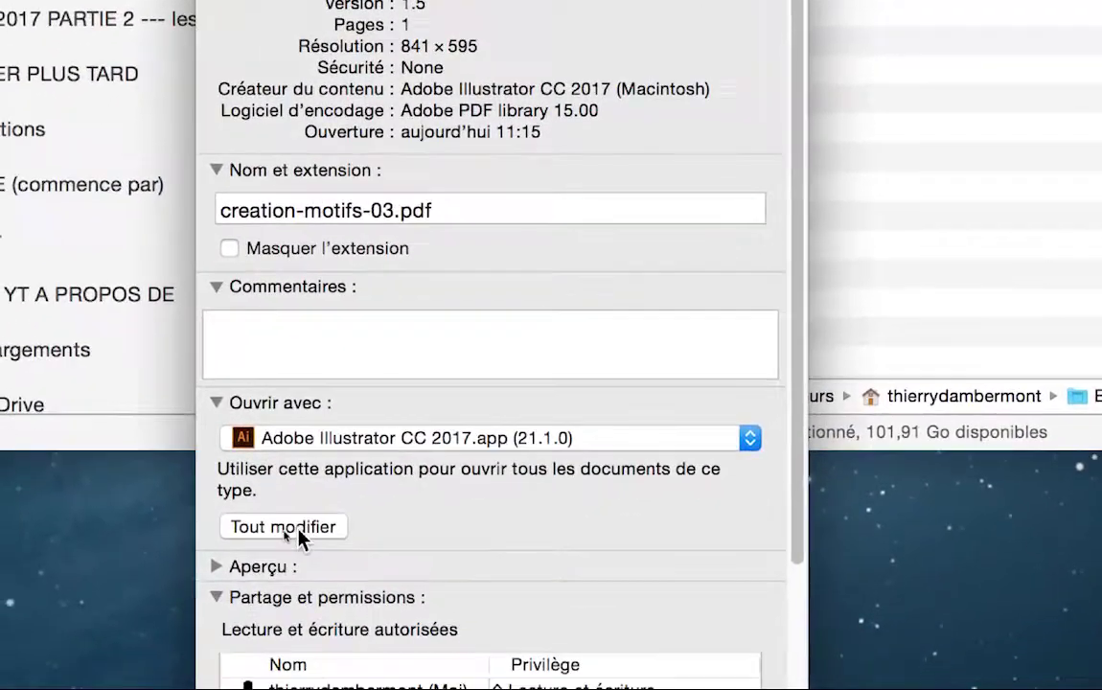
{"action": "left_click", "coordinate": [298, 529]}
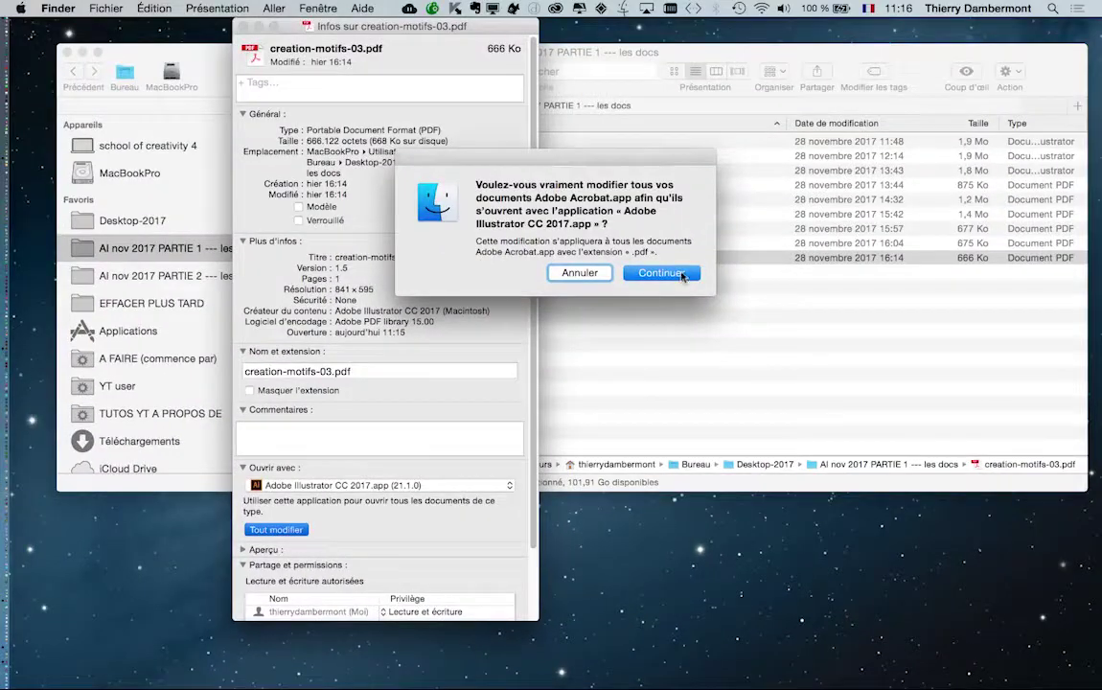
{"action": "left_click", "coordinate": [661, 273]}
{"action": "left_click", "coordinate": [244, 26]}
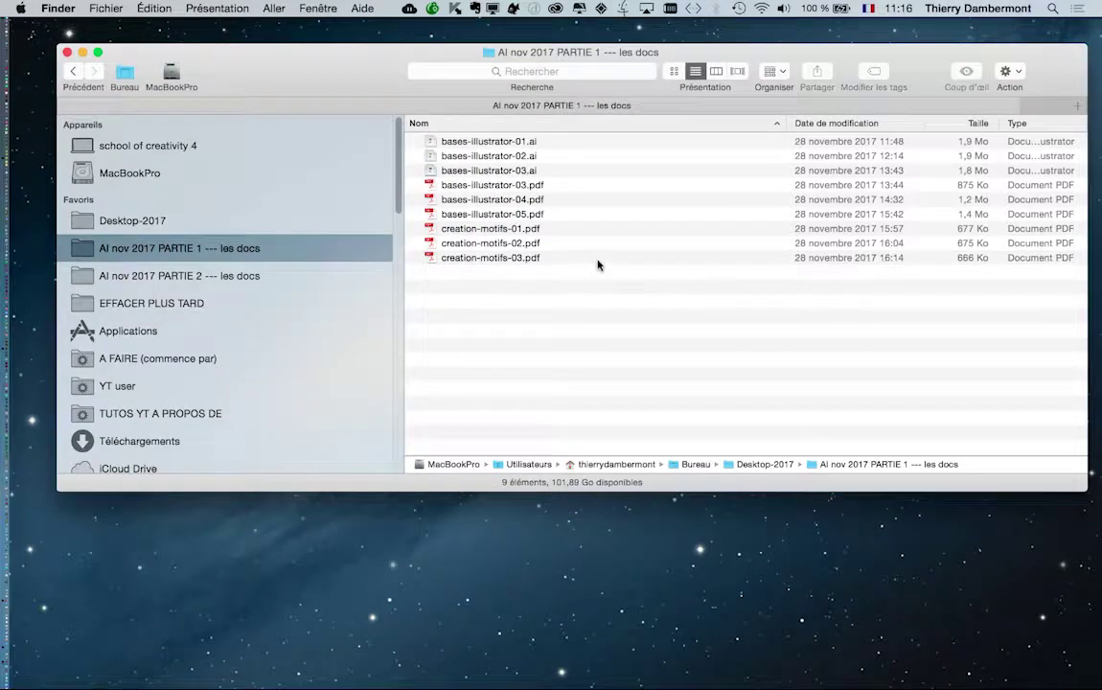
- Open creation-motifs-03.pdf with its new default application and move the tools panel off the artboard
{"action": "double_click", "coordinate": [598, 257]}
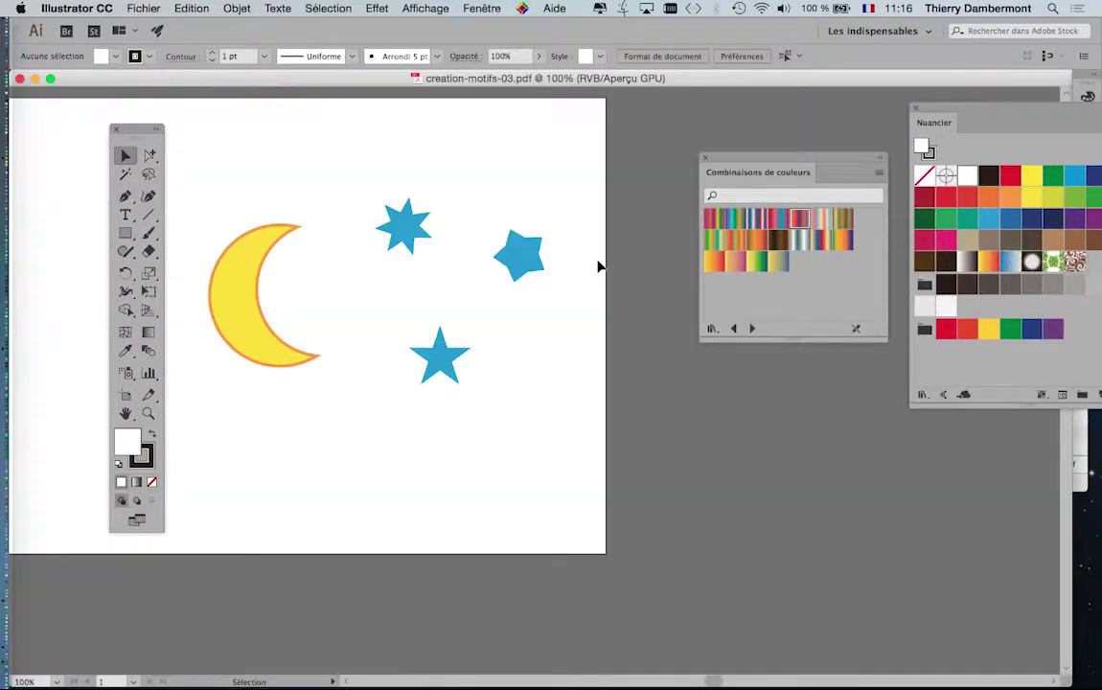
{"action": "left_click_drag", "start_coordinate": [467, 263], "coordinate": [626, 280]}
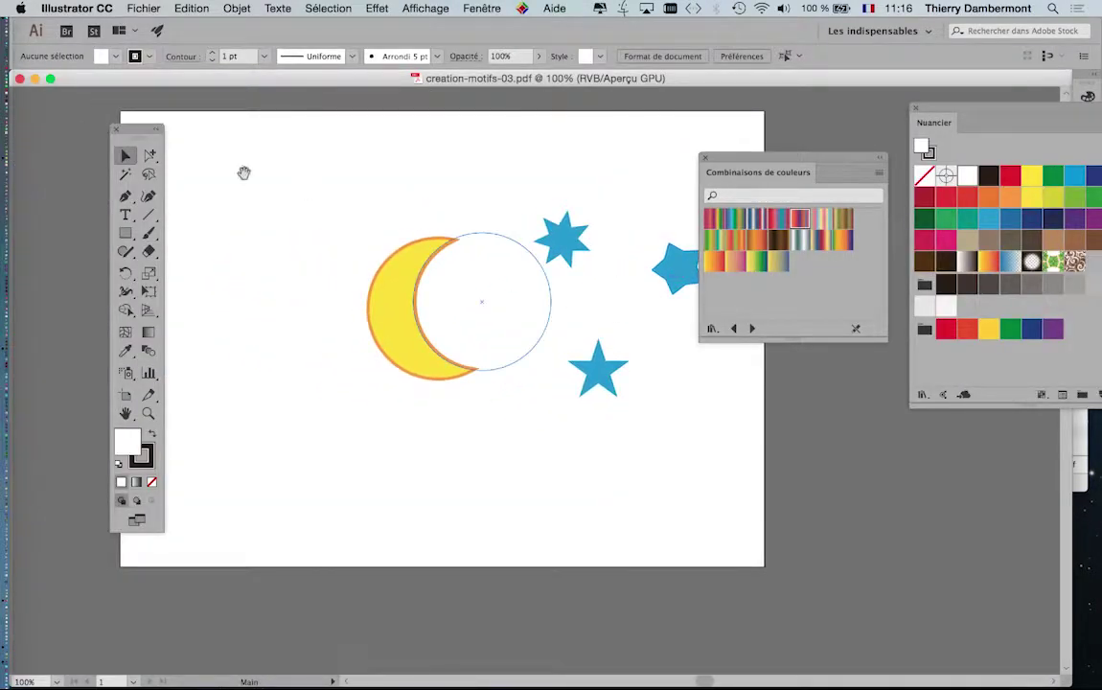
{"action": "left_click_drag", "start_coordinate": [134, 127], "coordinate": [54, 111]}
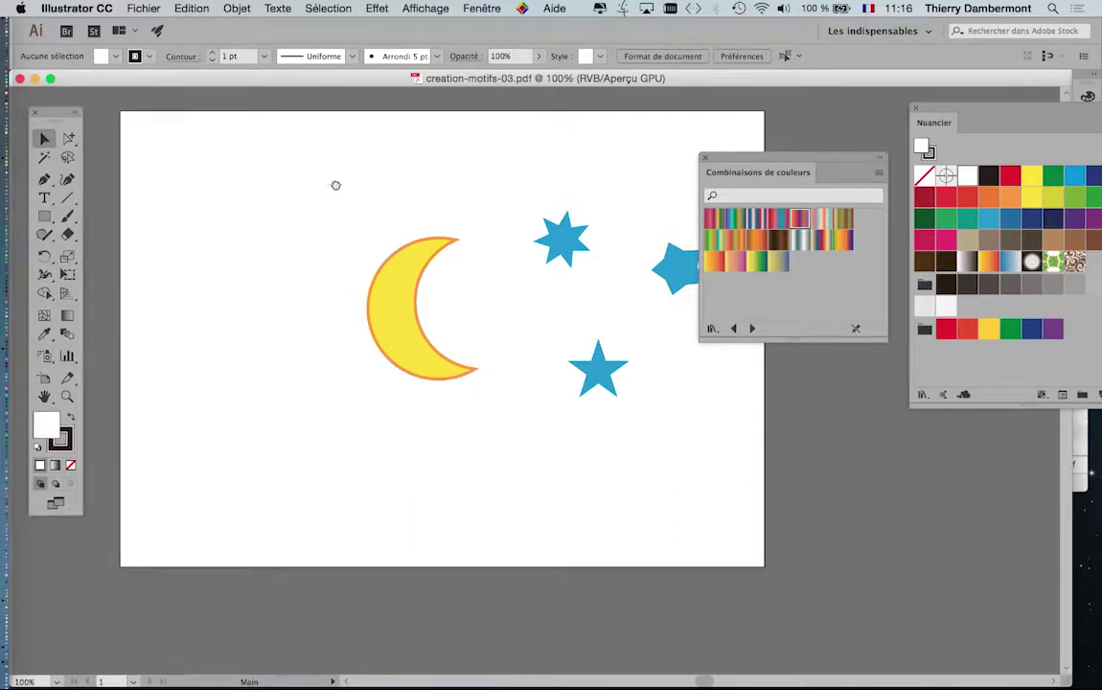
{"action": "left_click_drag", "start_coordinate": [335, 184], "coordinate": [297, 180]}
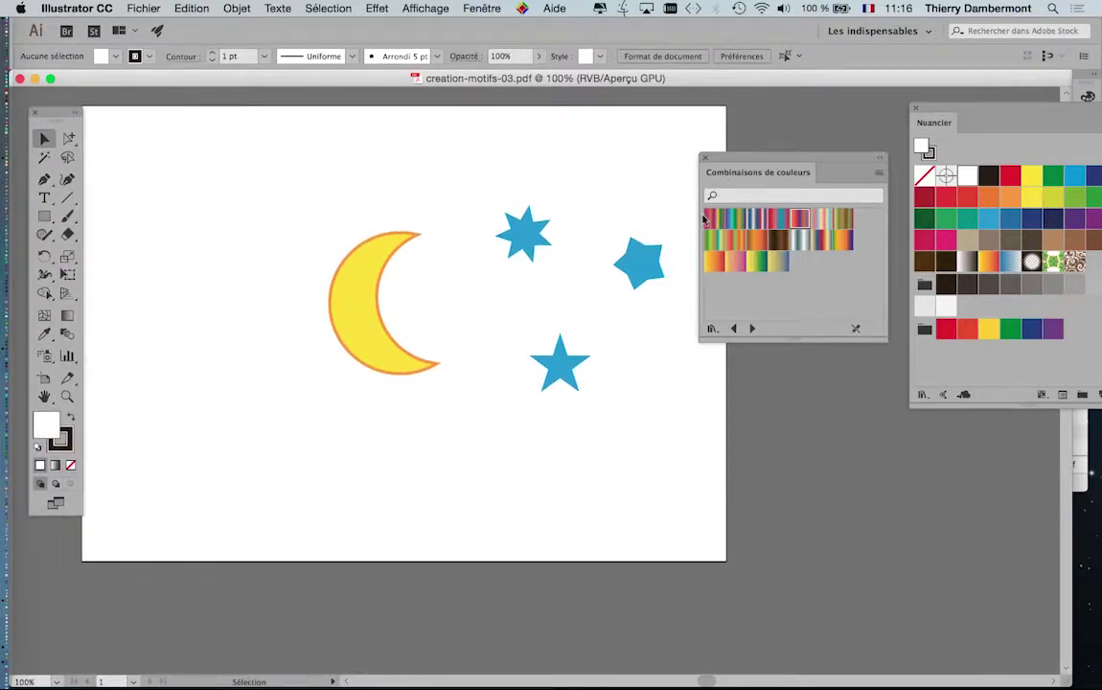
- Bring up the Adobe PDF save options for creation-motifs-03.pdf, check the option preserving Illustrator editing capabilities, and leave without saving
{"action": "left_click", "coordinate": [144, 8]}
{"action": "left_click", "coordinate": [209, 139]}
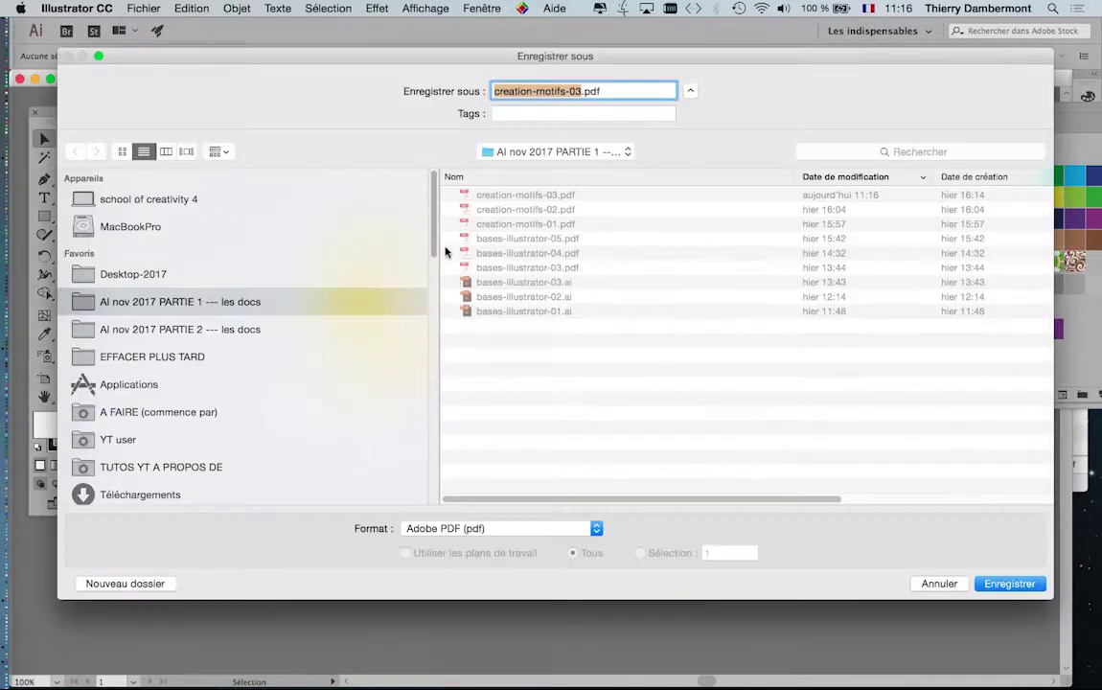
{"action": "left_click", "coordinate": [1009, 584]}
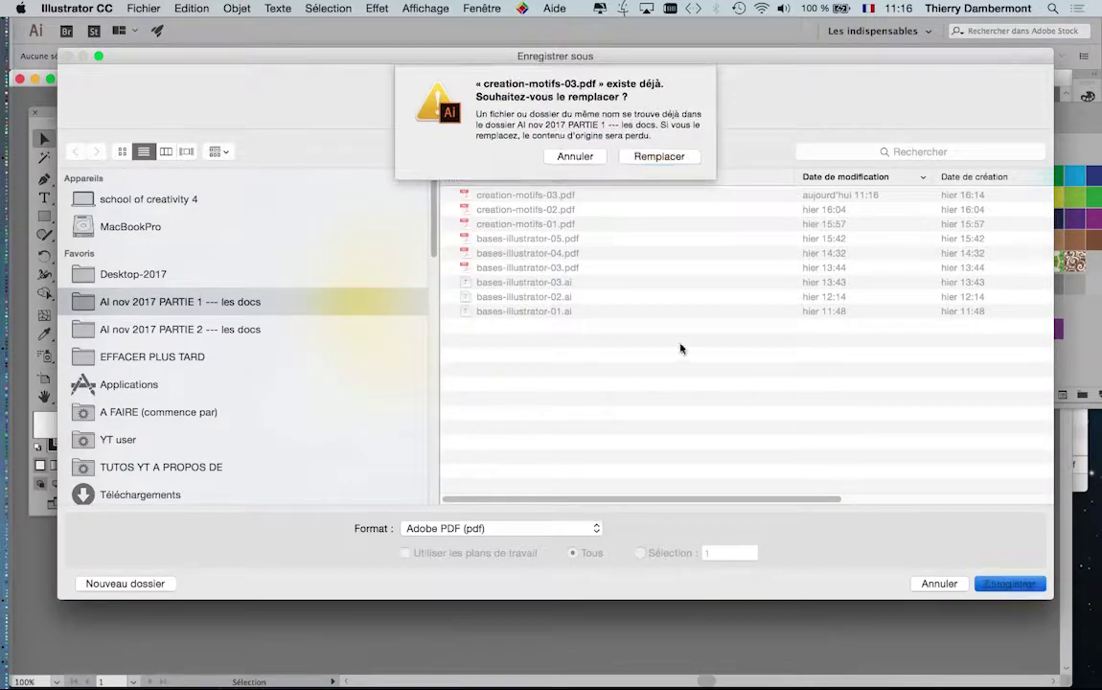
{"action": "left_click", "coordinate": [655, 156]}
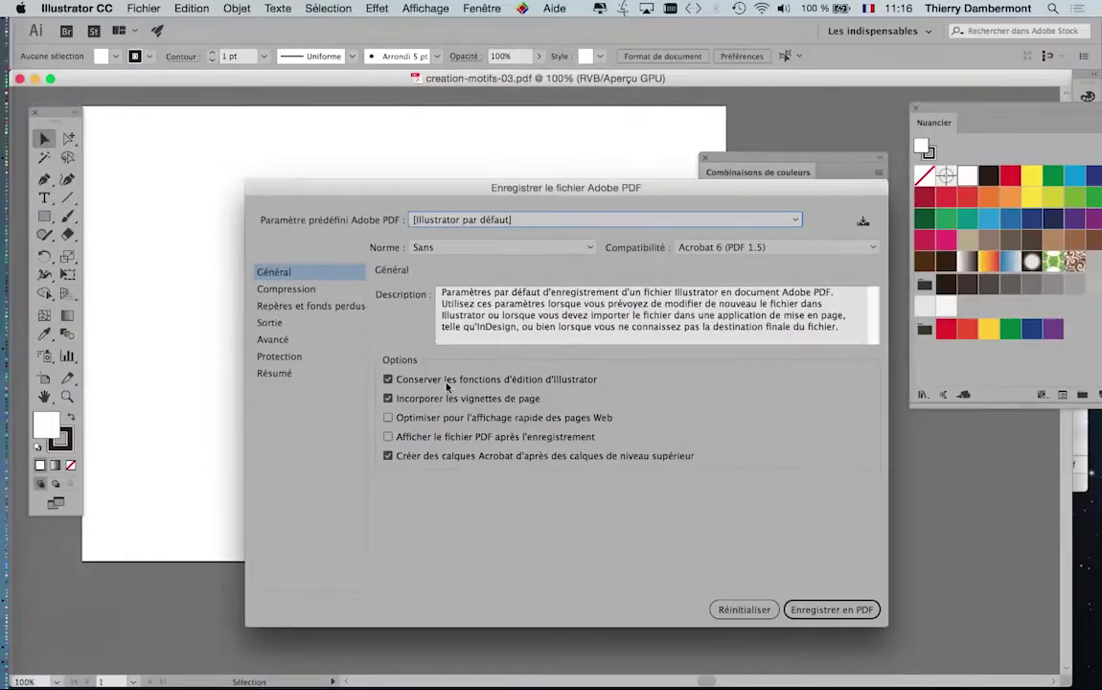
{"action": "left_click", "coordinate": [751, 614]}
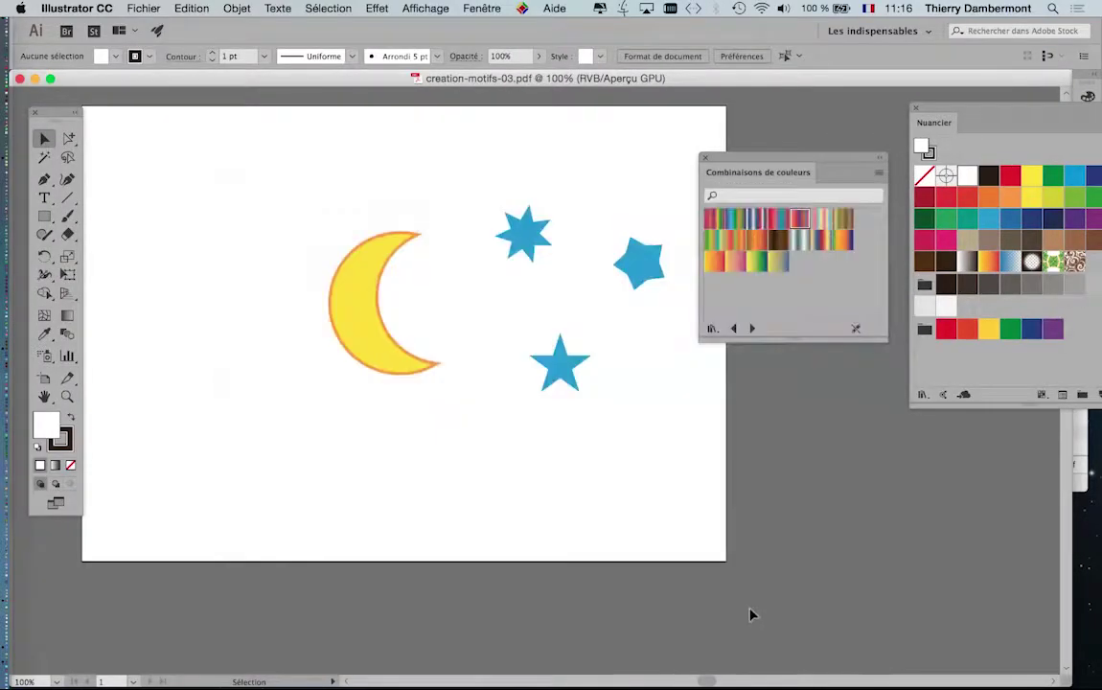
- Move the colour combinations panel off the artboard and select the moon together with all three stars
{"action": "left_click_drag", "start_coordinate": [727, 158], "coordinate": [764, 168]}
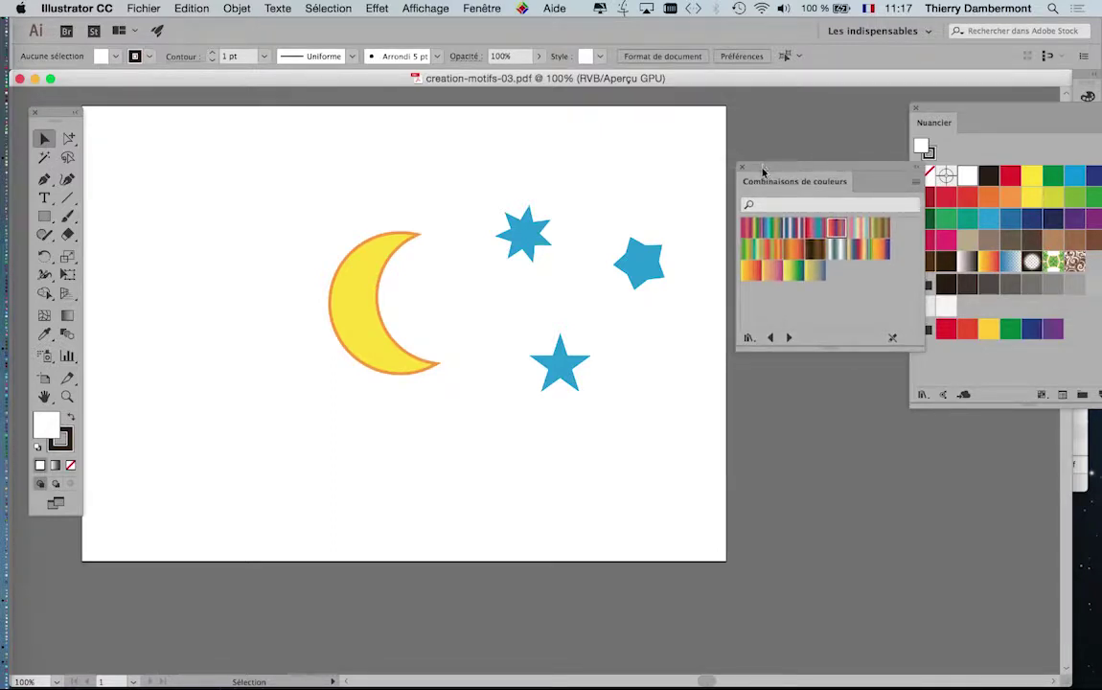
{"action": "key", "text": "space"}
{"action": "left_click_drag", "start_coordinate": [339, 234], "coordinate": [263, 199]}
{"action": "left_click_drag", "start_coordinate": [218, 145], "coordinate": [630, 410]}
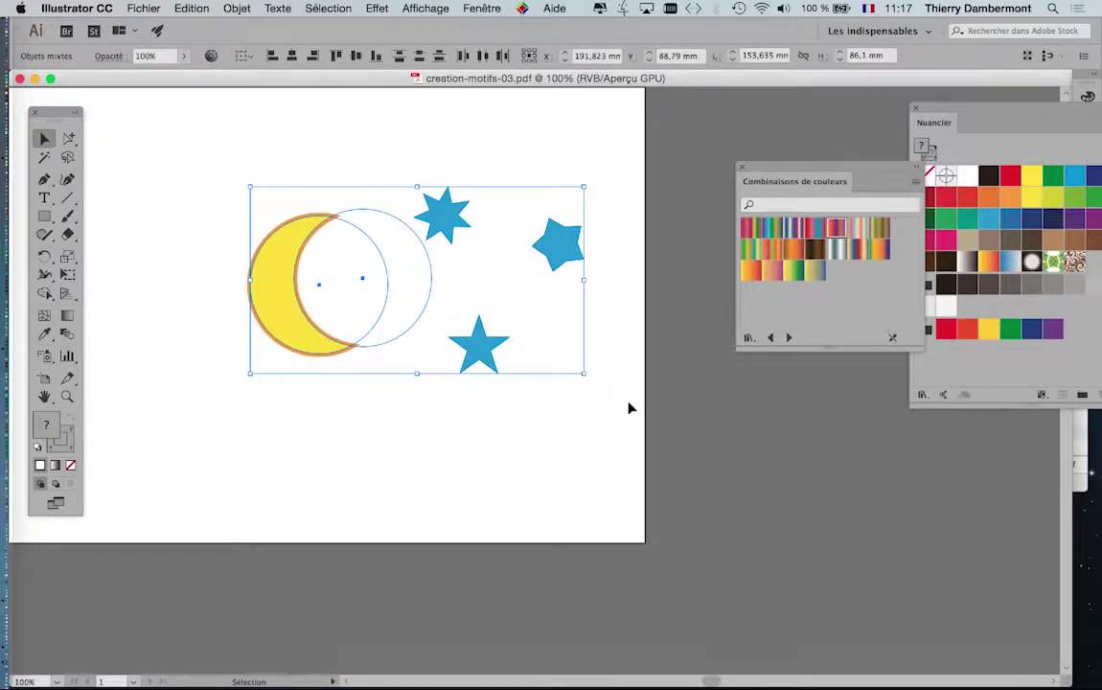
{"action": "scroll", "coordinate": [537, 409], "scroll_direction": "down", "scroll_amount": 1}
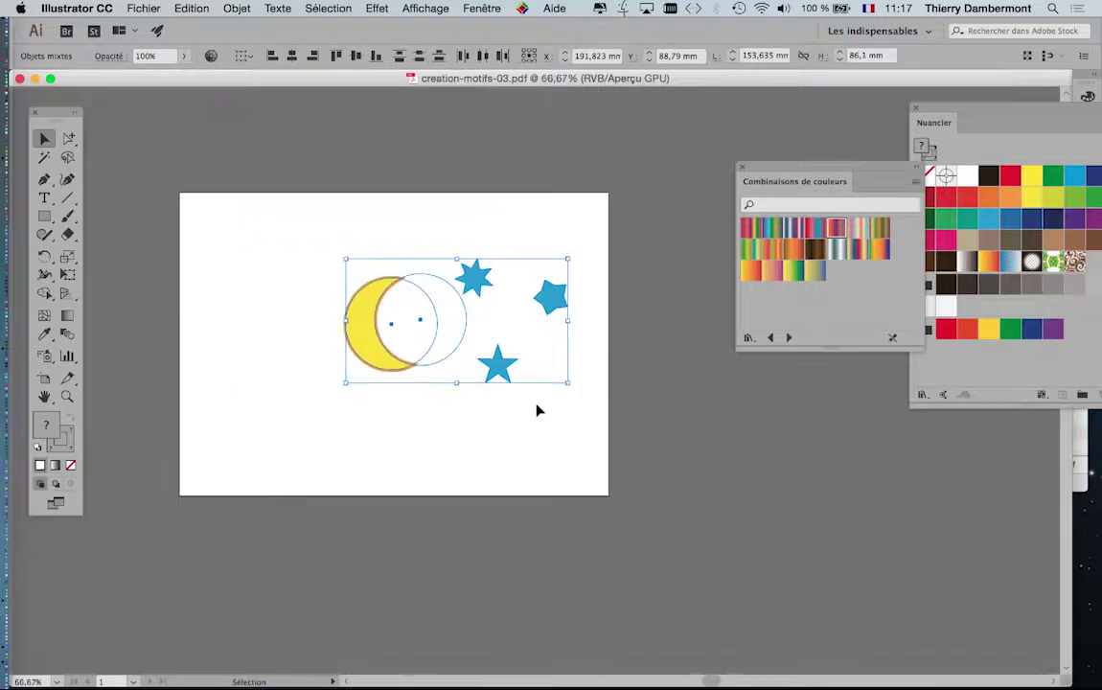
{"action": "left_click_drag", "start_coordinate": [440, 411], "coordinate": [494, 416]}
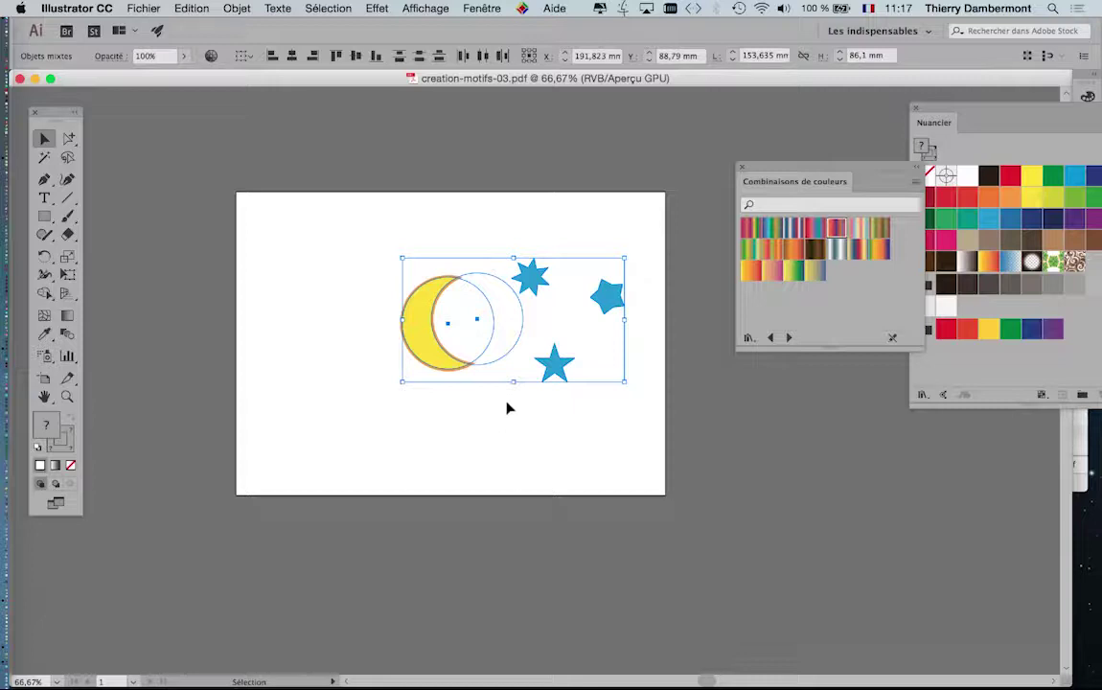
- Select only the moon compound shape, bring the tools panel beside it, and make its orange stroke the active attribute
{"action": "left_click", "coordinate": [511, 406]}
{"action": "left_click", "coordinate": [403, 312]}
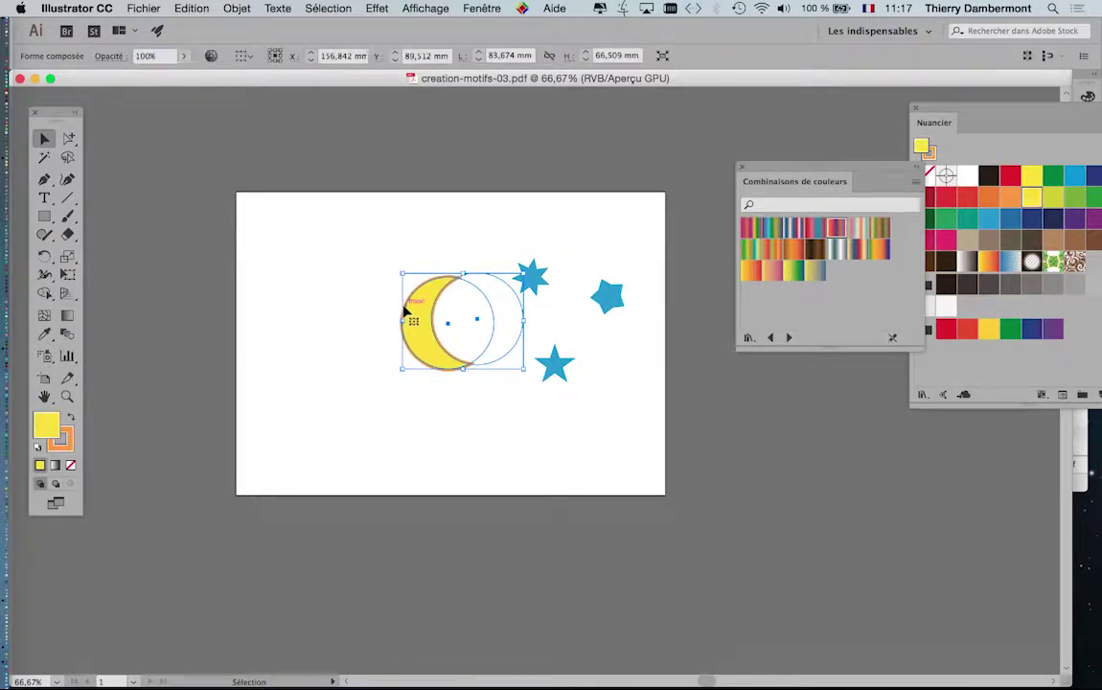
{"action": "left_click_drag", "start_coordinate": [56, 114], "coordinate": [332, 122]}
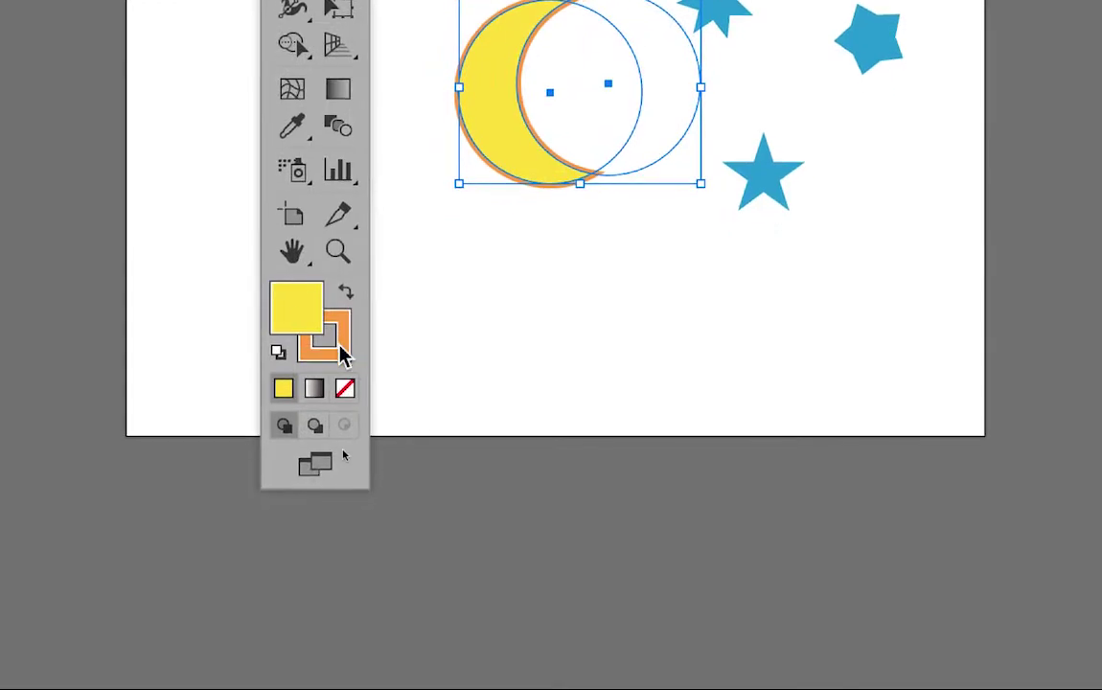
{"action": "left_click", "coordinate": [337, 347]}
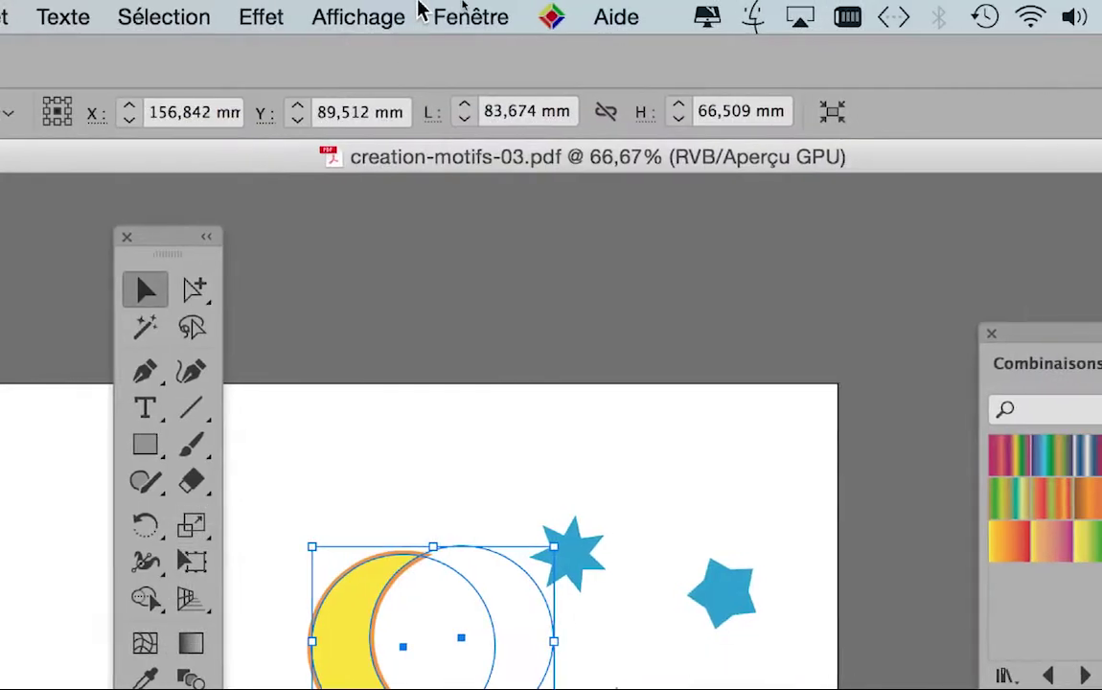
- Display the Contour (stroke) settings and place them as a separate panel just above the moon
{"action": "left_click", "coordinate": [426, 7]}
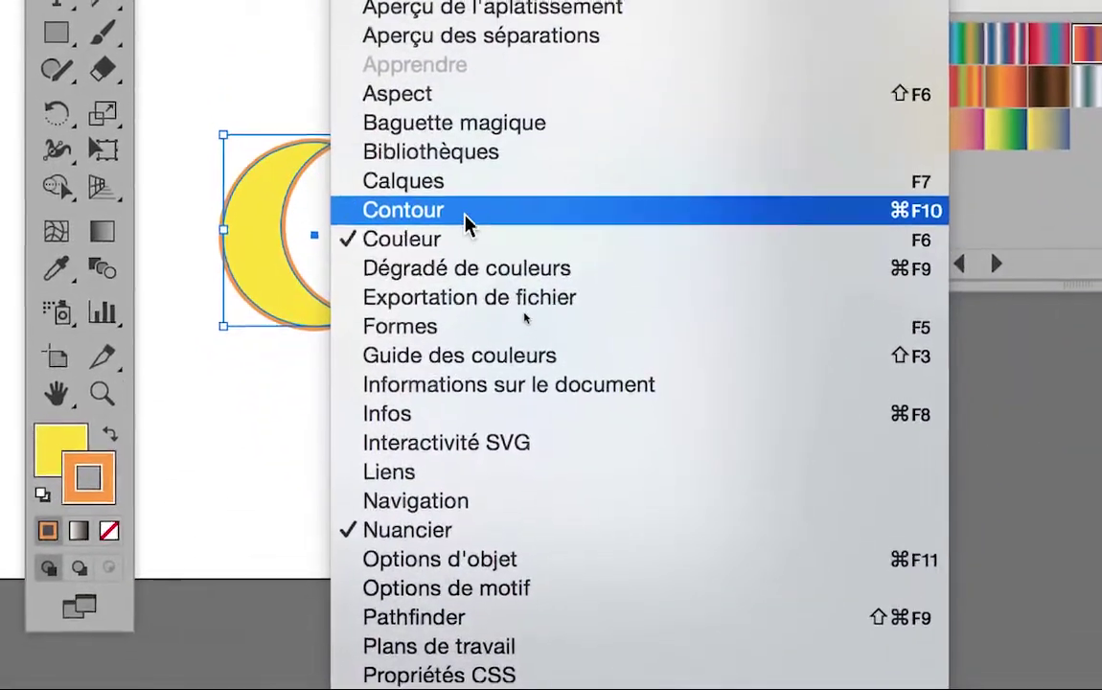
{"action": "left_click", "coordinate": [470, 331]}
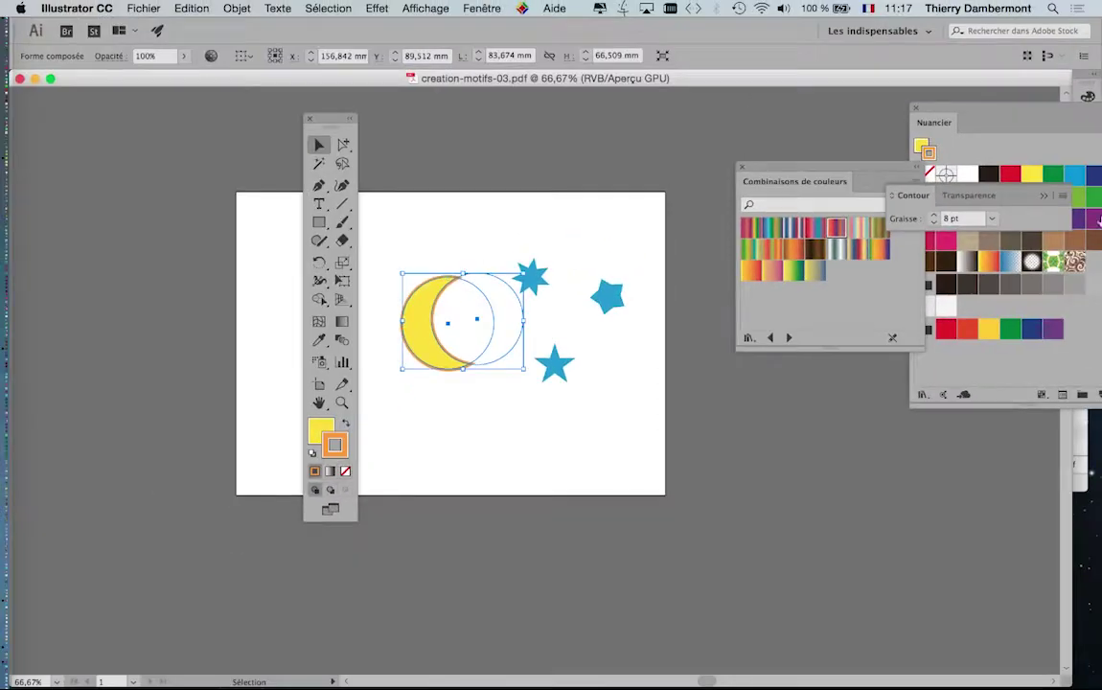
{"action": "left_click_drag", "start_coordinate": [912, 195], "coordinate": [429, 225]}
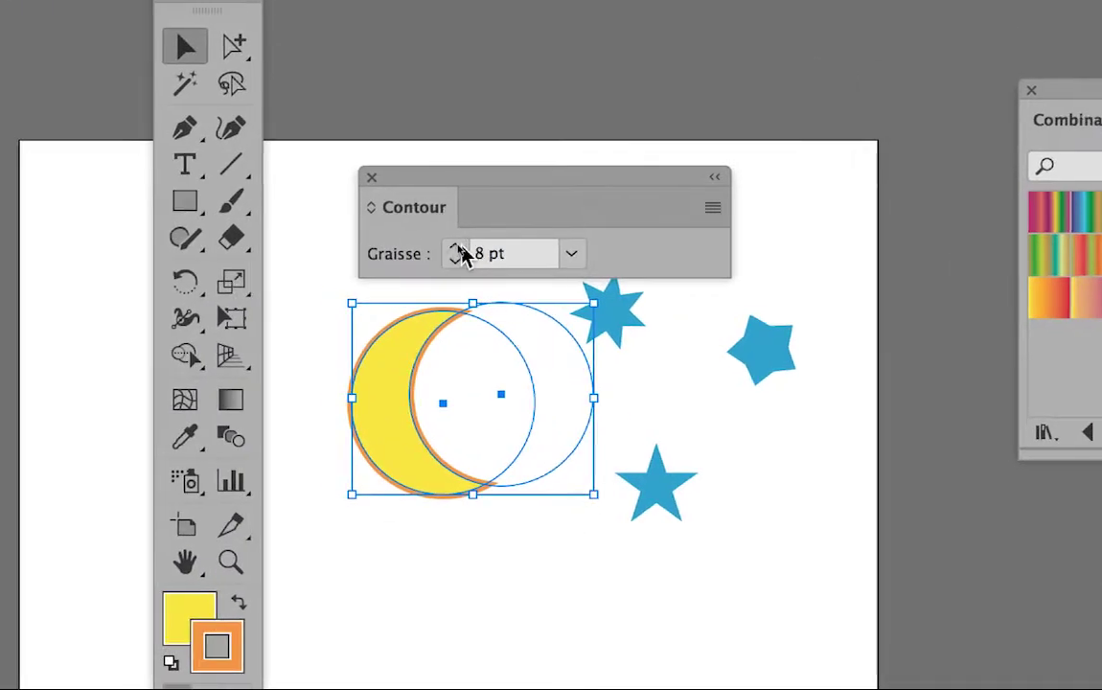
- Increase the moon's orange stroke weight to 12 pt, deselect it, and move the tools panel off the artboard
{"action": "left_click", "coordinate": [456, 247]}
{"action": "left_click", "coordinate": [458, 248]}
{"action": "left_click", "coordinate": [458, 248]}
{"action": "left_click", "coordinate": [458, 248]}
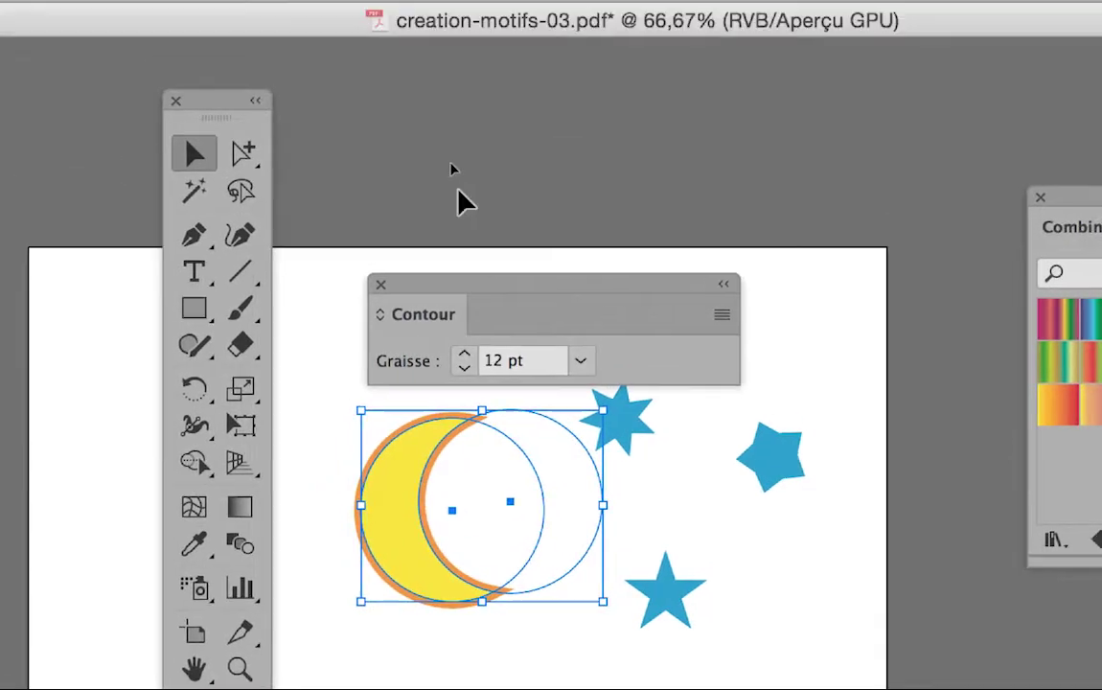
{"action": "left_click", "coordinate": [458, 189]}
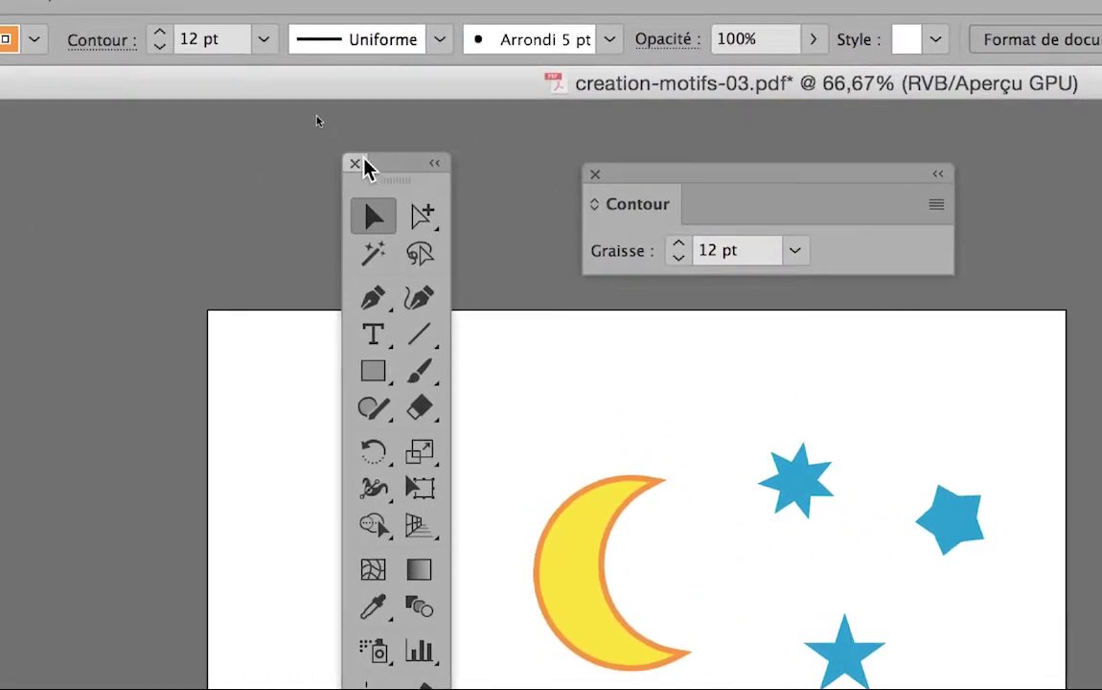
{"action": "left_click_drag", "start_coordinate": [367, 167], "coordinate": [16, 210]}
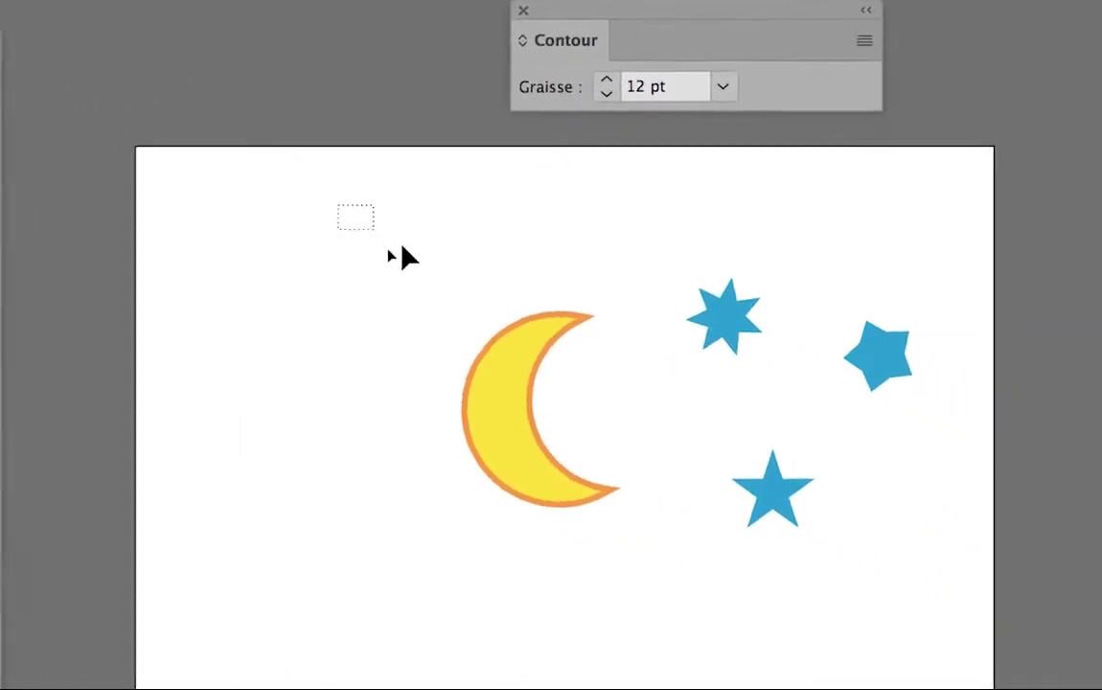
- Select the moon and all three stars and scale them down with Free Transform to about 53.3 × 29.9 mm
{"action": "left_click_drag", "start_coordinate": [402, 247], "coordinate": [941, 541]}
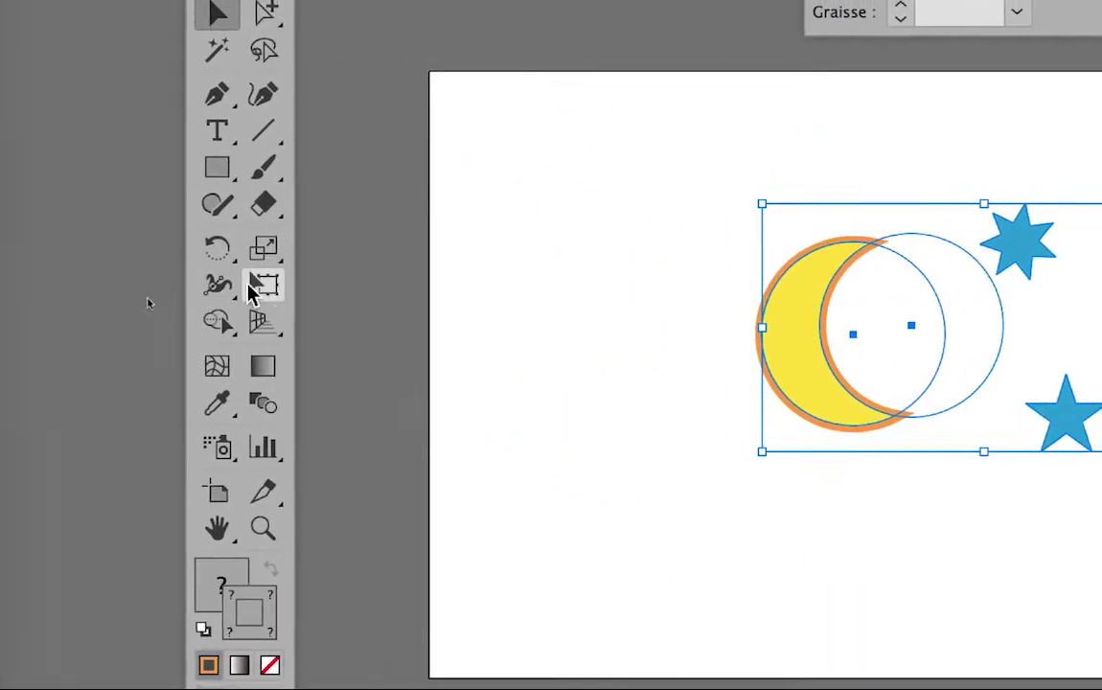
{"action": "left_click", "coordinate": [253, 291]}
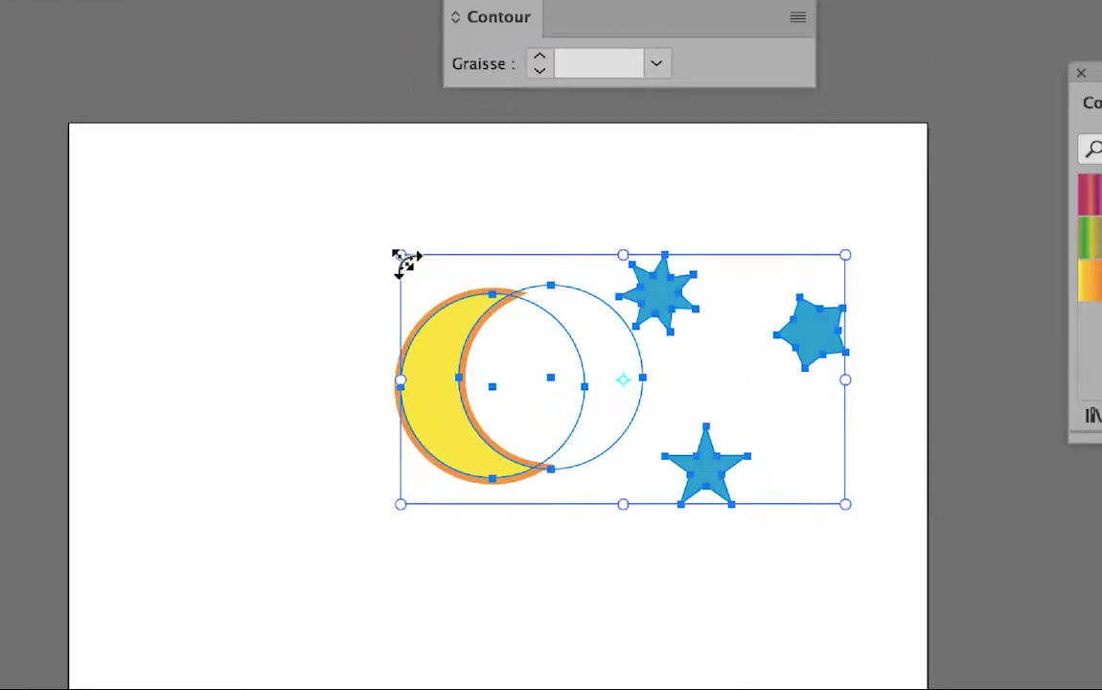
{"action": "left_click_drag", "start_coordinate": [402, 257], "coordinate": [582, 366]}
{"action": "left_click_drag", "start_coordinate": [471, 303], "coordinate": [582, 371]}
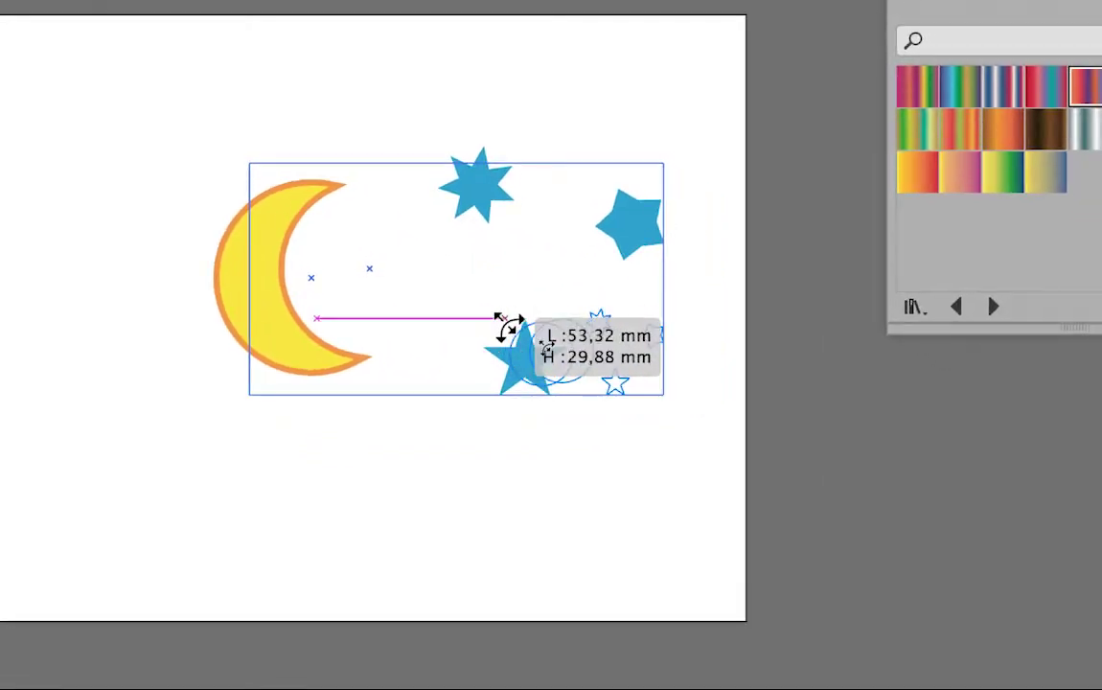
{"action": "left_click_drag", "start_coordinate": [508, 326], "coordinate": [509, 320]}
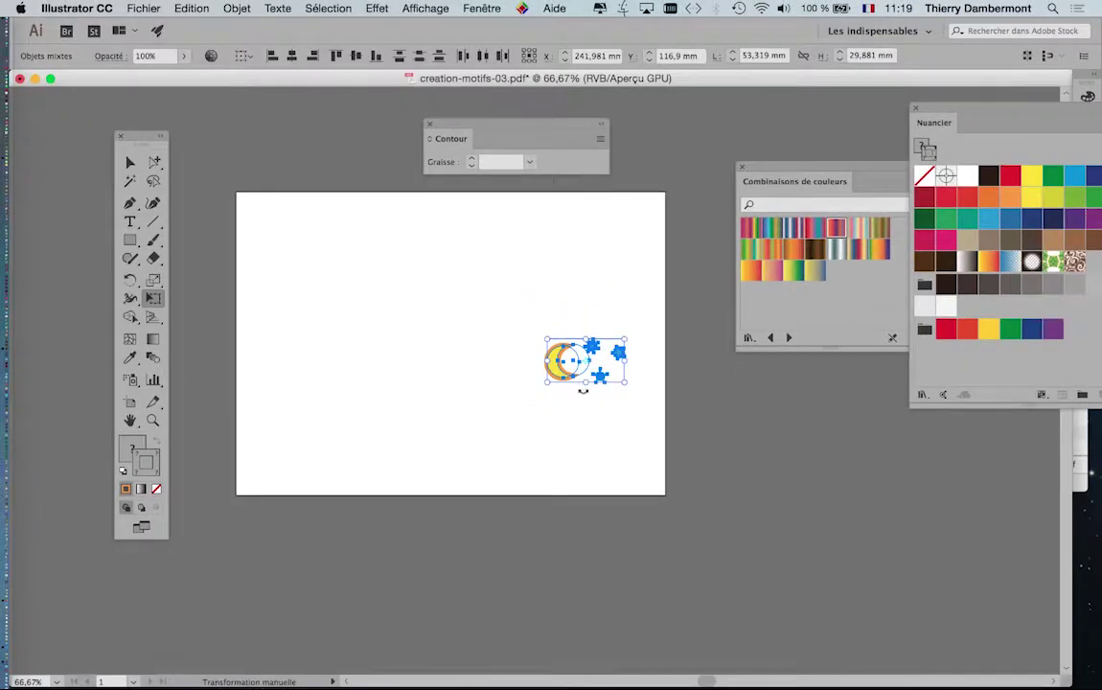
- Select only the reduced moon, check its stroke weight and outline thickness up close, and deselect it
{"action": "key", "text": "super+plus"}
{"action": "key", "text": "super+plus"}
{"action": "key", "text": "super+plus"}
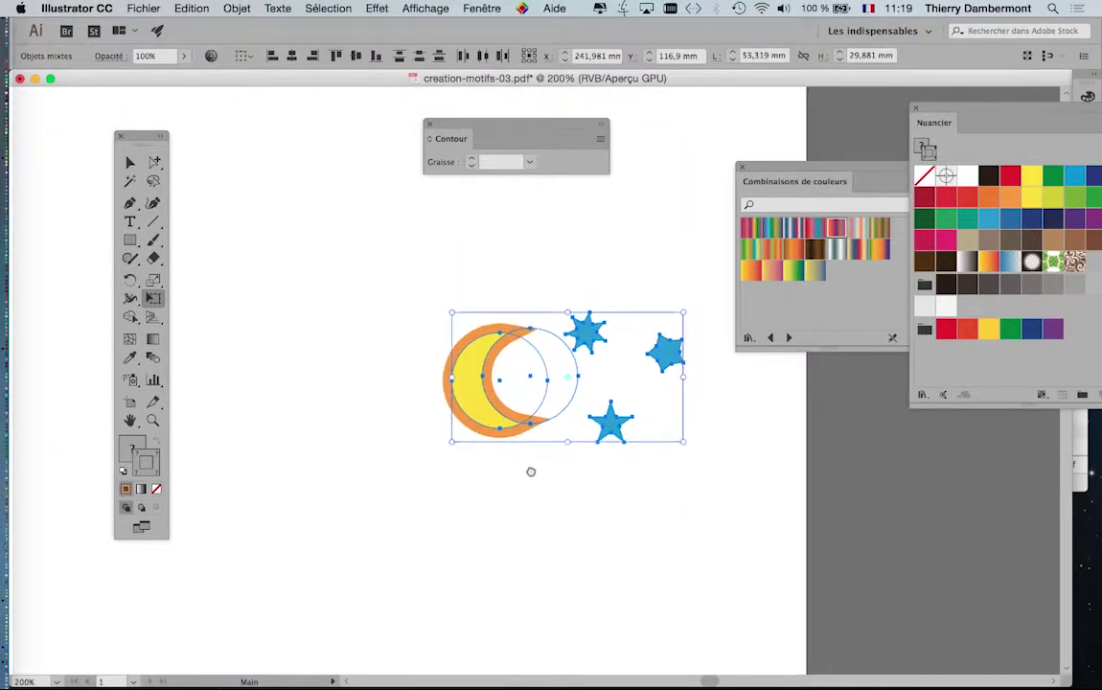
{"action": "scroll", "coordinate": [531, 471], "scroll_direction": "up", "scroll_amount": 1}
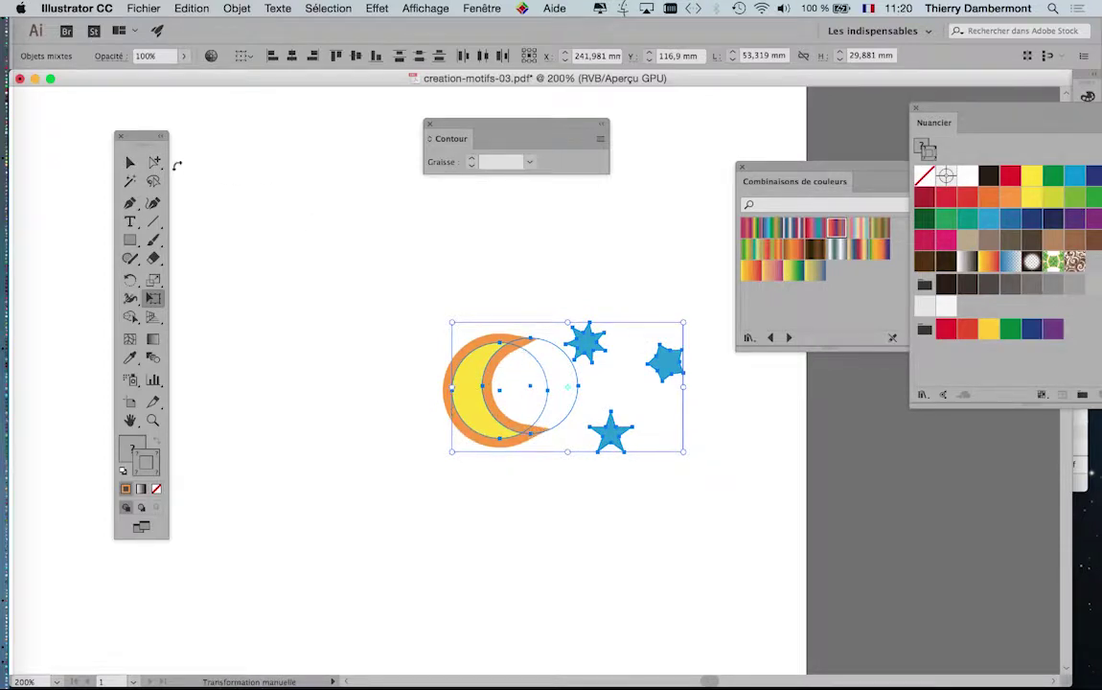
{"action": "left_click", "coordinate": [155, 163]}
{"action": "left_click", "coordinate": [130, 162]}
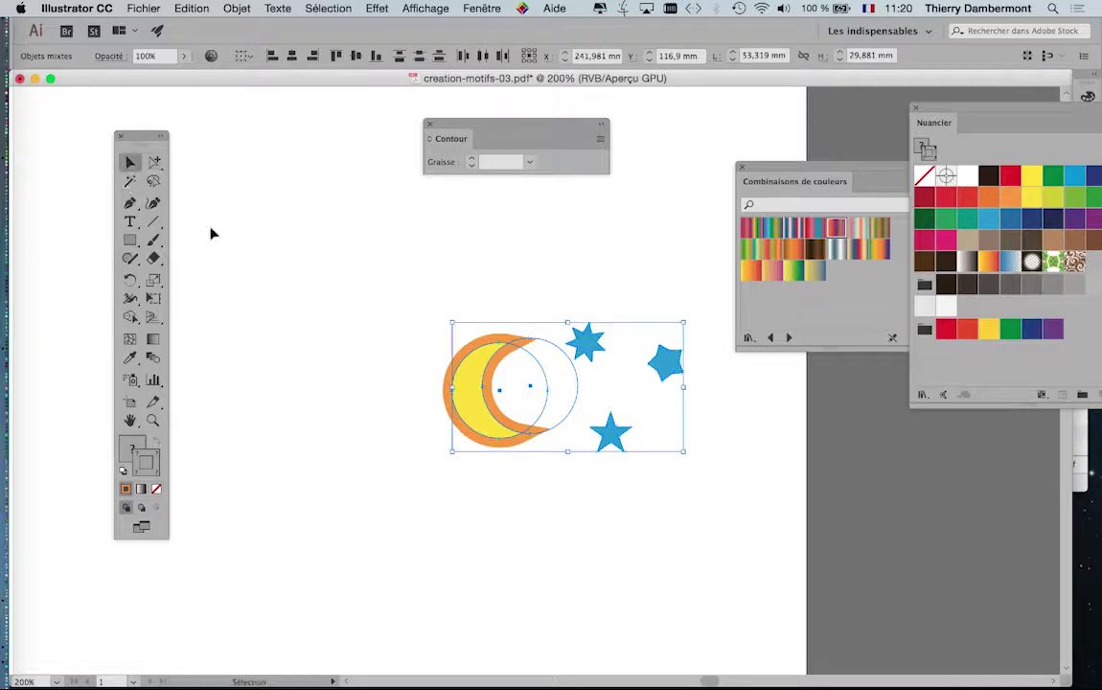
{"action": "left_click", "coordinate": [470, 358]}
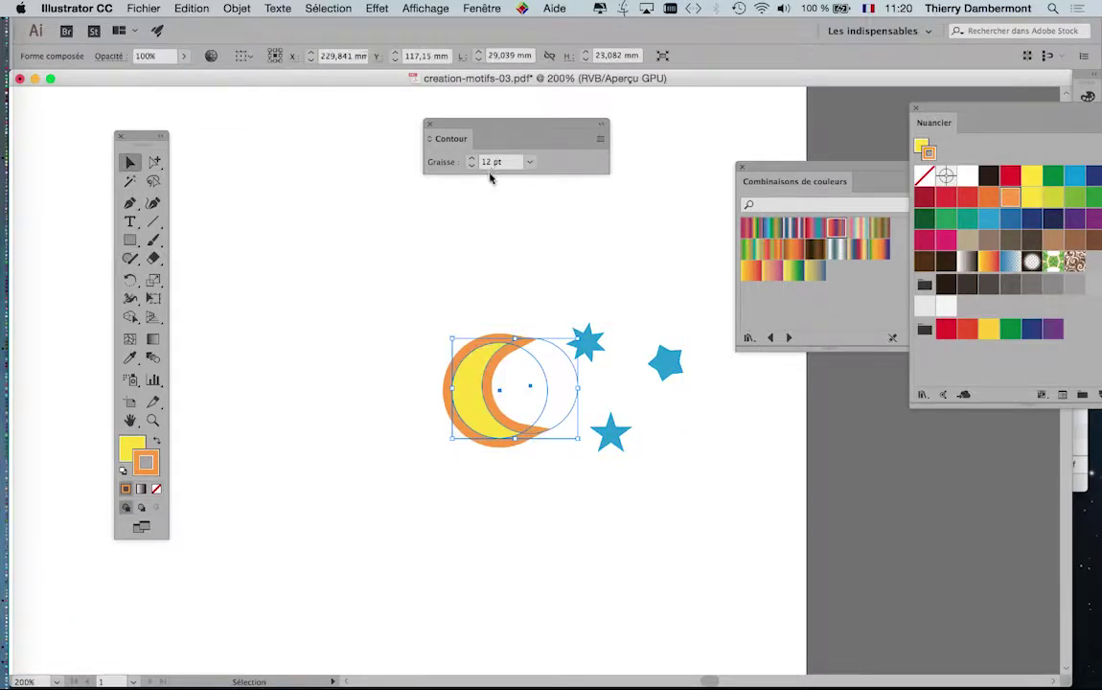
{"action": "key", "text": "a"}
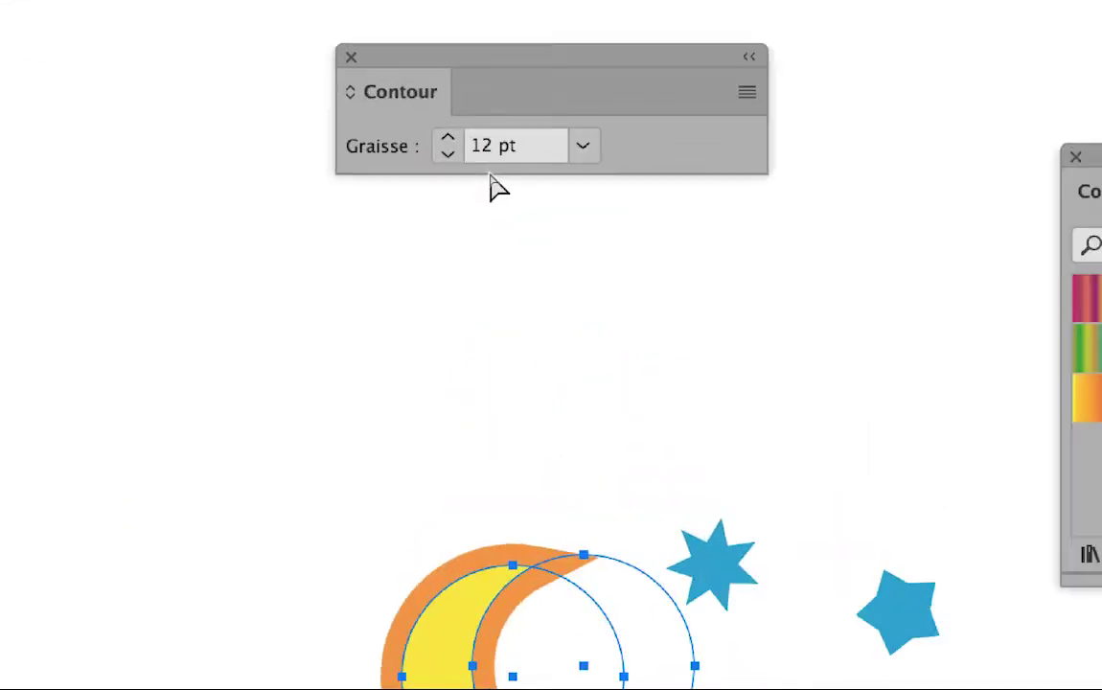
{"action": "key", "text": "v"}
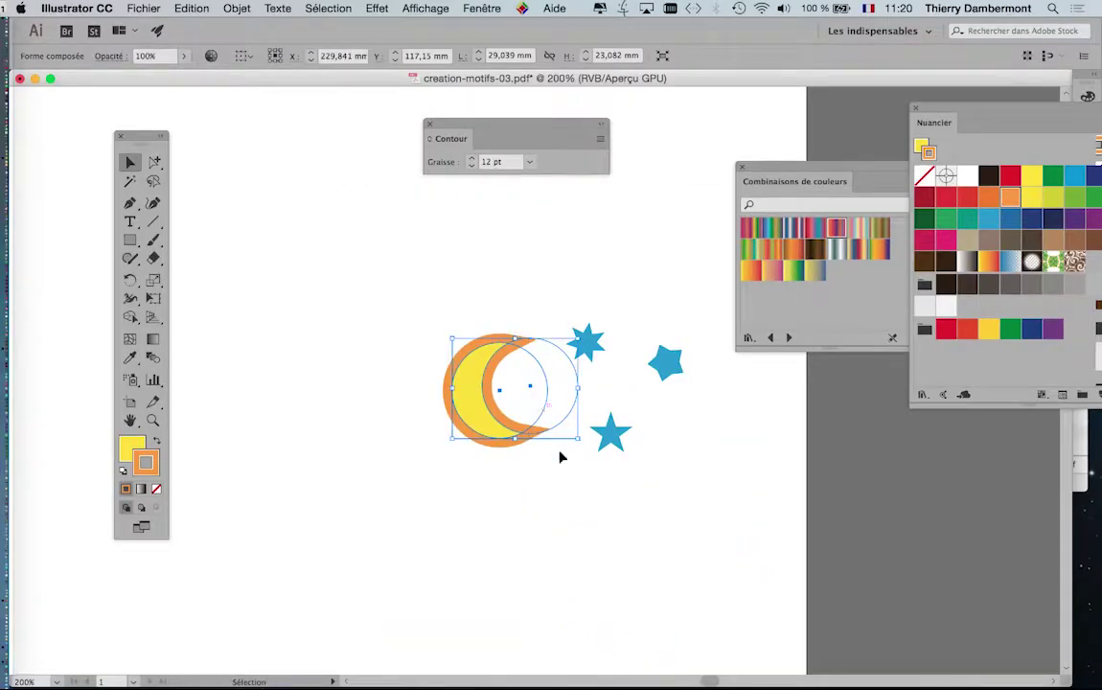
{"action": "left_click", "coordinate": [553, 497]}
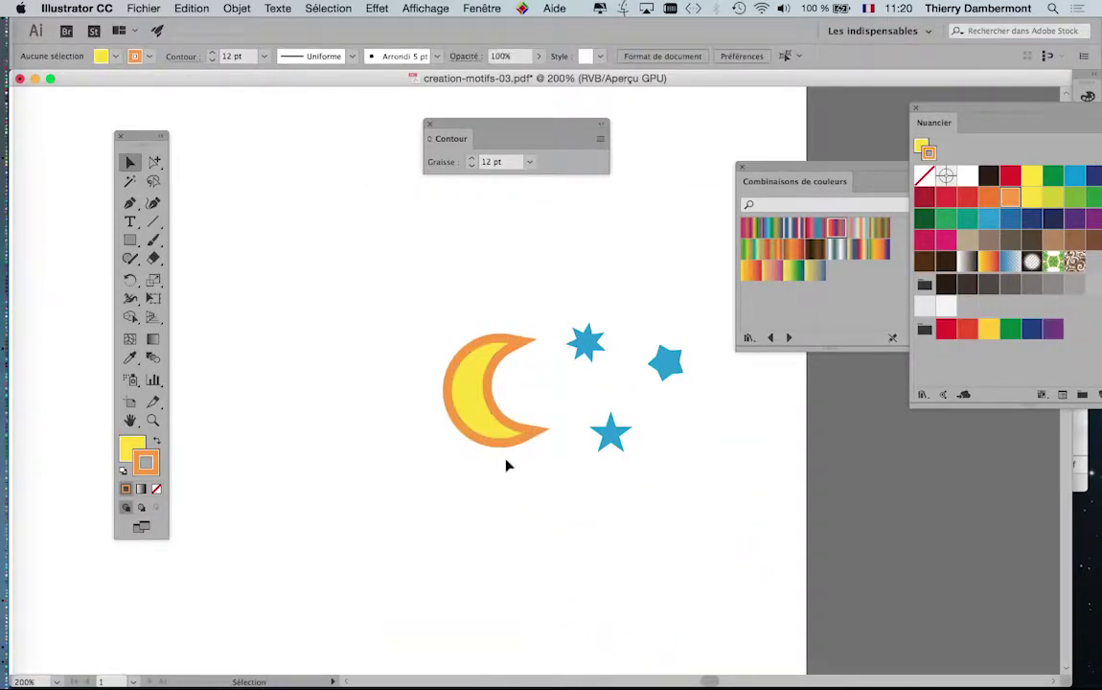
- Undo the reduction of the artwork and leave the moon and all three stars selected at their original size
{"action": "key", "text": "super+z"}
{"action": "key", "text": "super+shift+z"}
{"action": "key", "text": "a"}
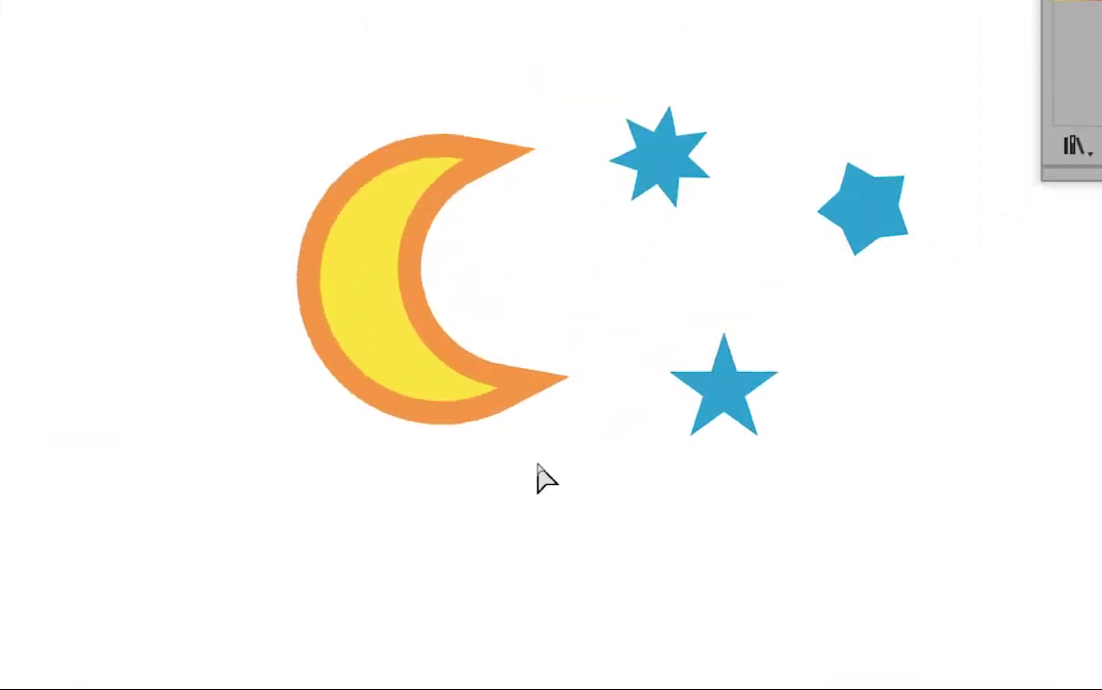
{"action": "key", "text": "v"}
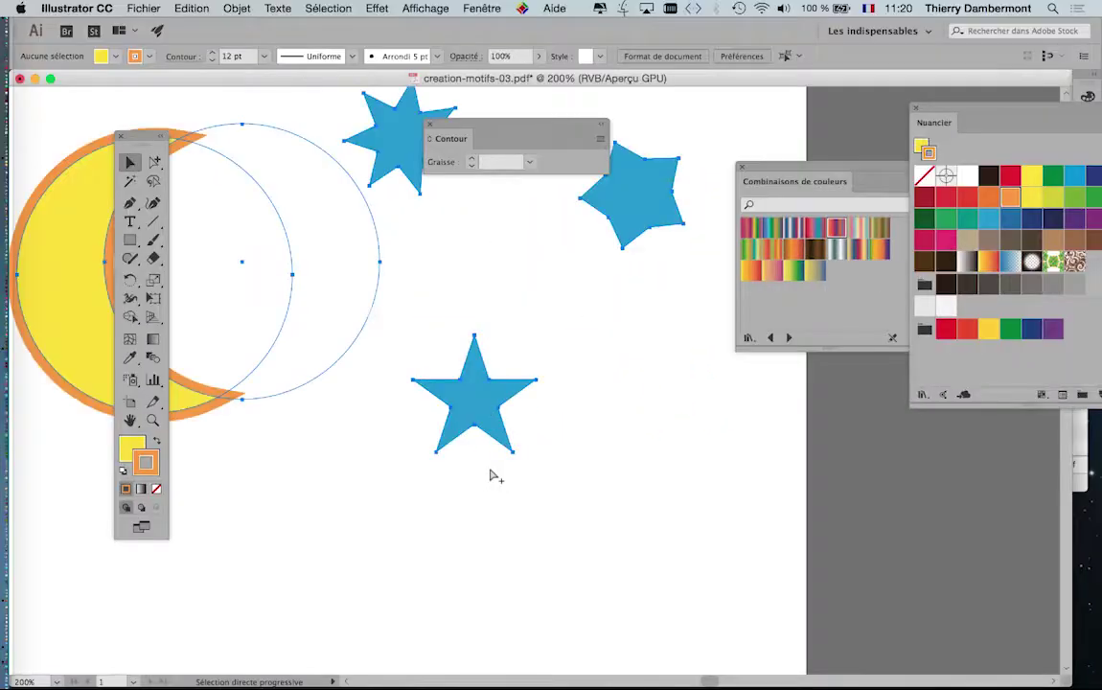
{"action": "key", "text": "ctrl+a"}
{"action": "key", "text": "ctrl+minus"}
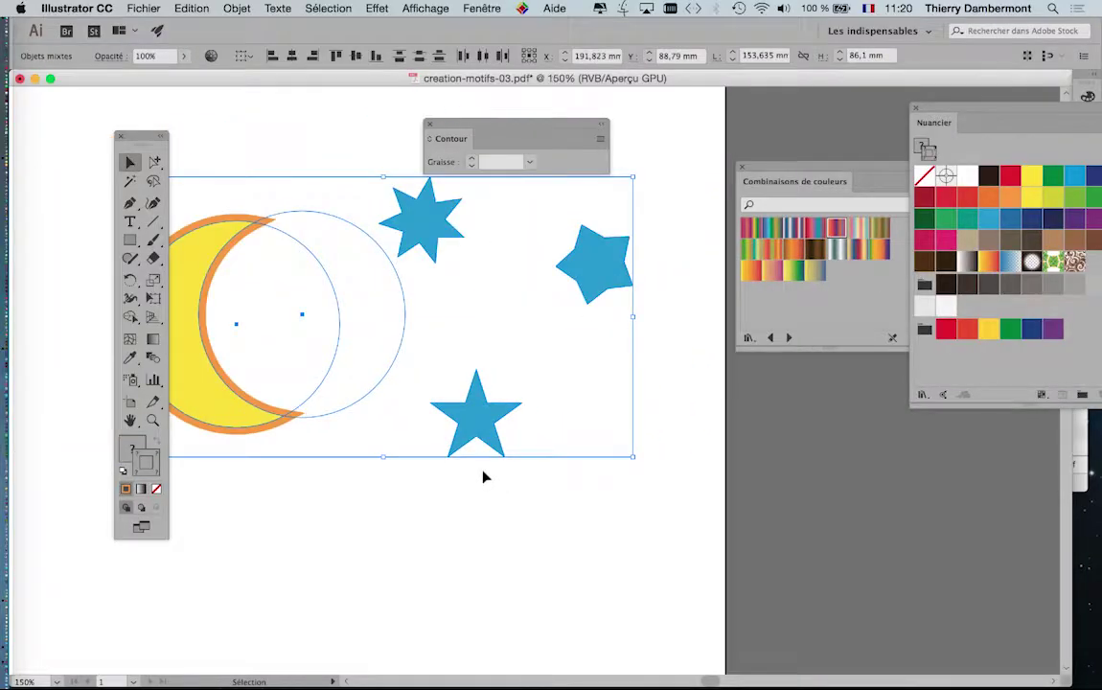
{"action": "key", "text": "ctrl+minus"}
{"action": "left_click_drag", "start_coordinate": [474, 506], "coordinate": [508, 532]}
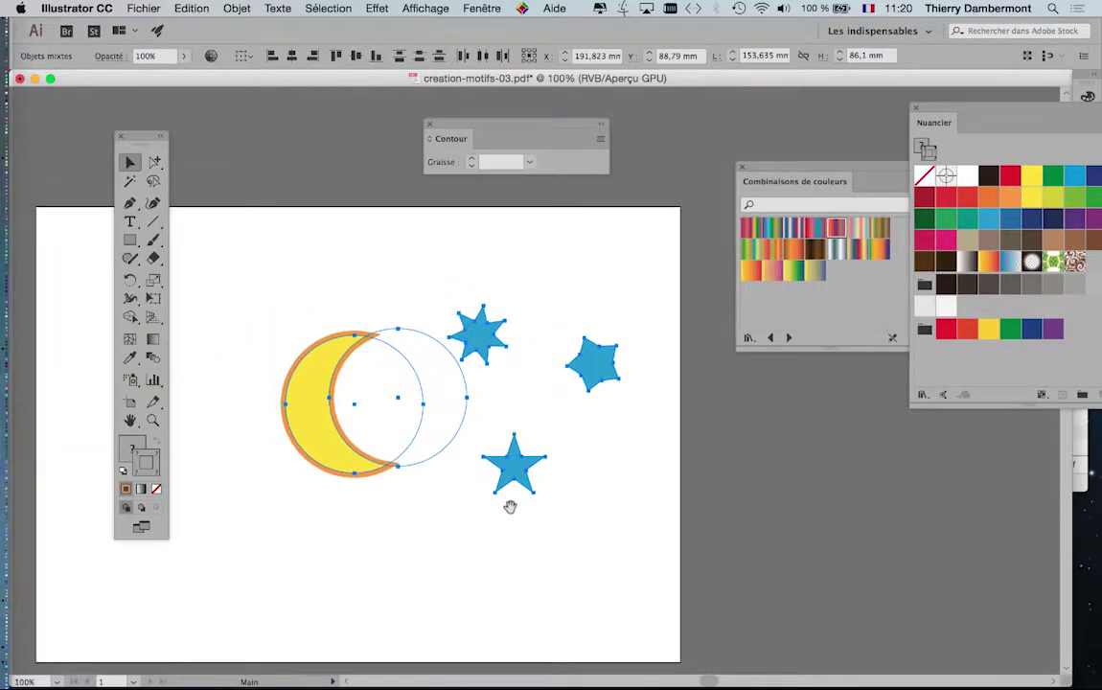
{"action": "key", "text": "space"}
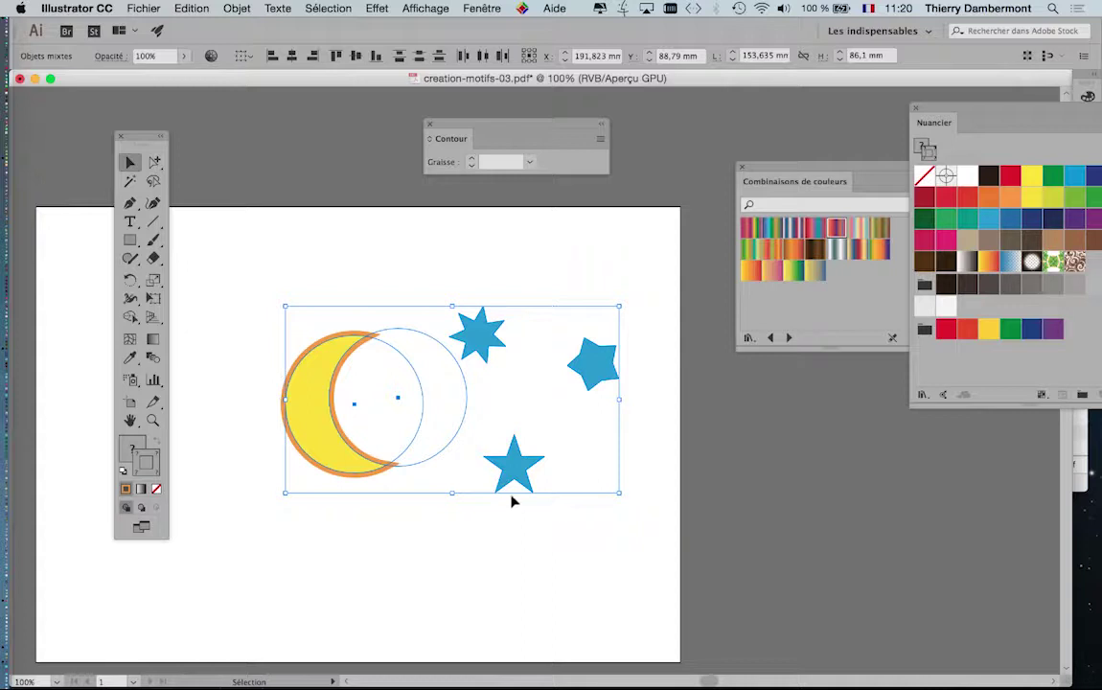
- Enable "Mise à l'échelle des contours et des effets" in the Général preferences and accept the change
{"action": "left_click", "coordinate": [112, 9]}
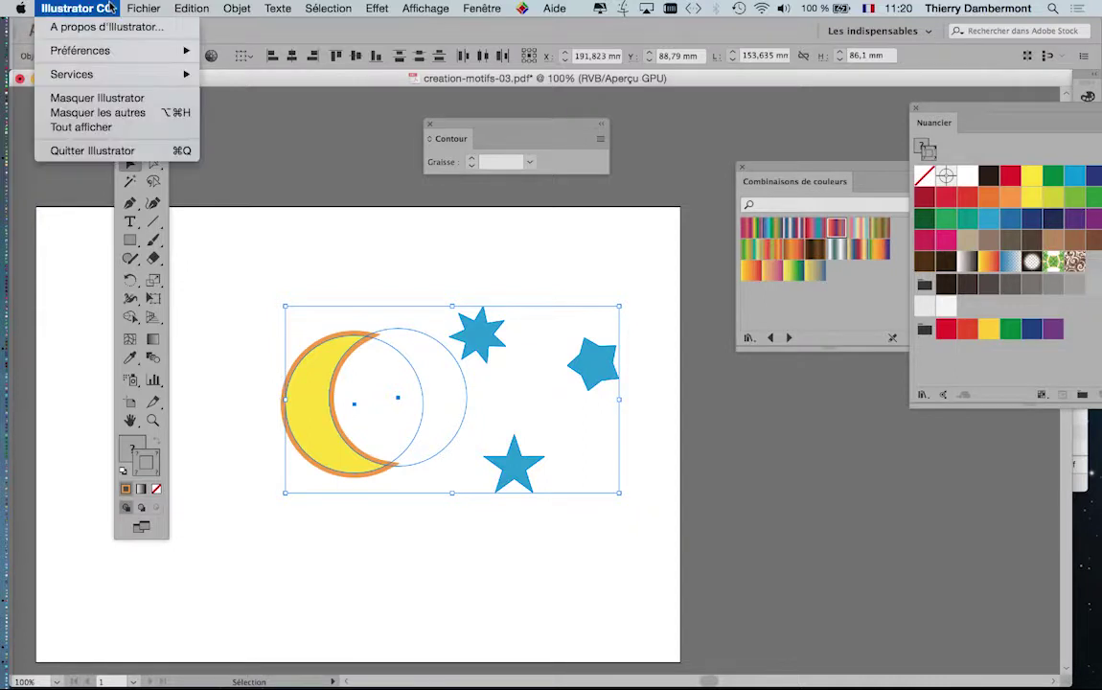
{"action": "mouse_move", "coordinate": [109, 50]}
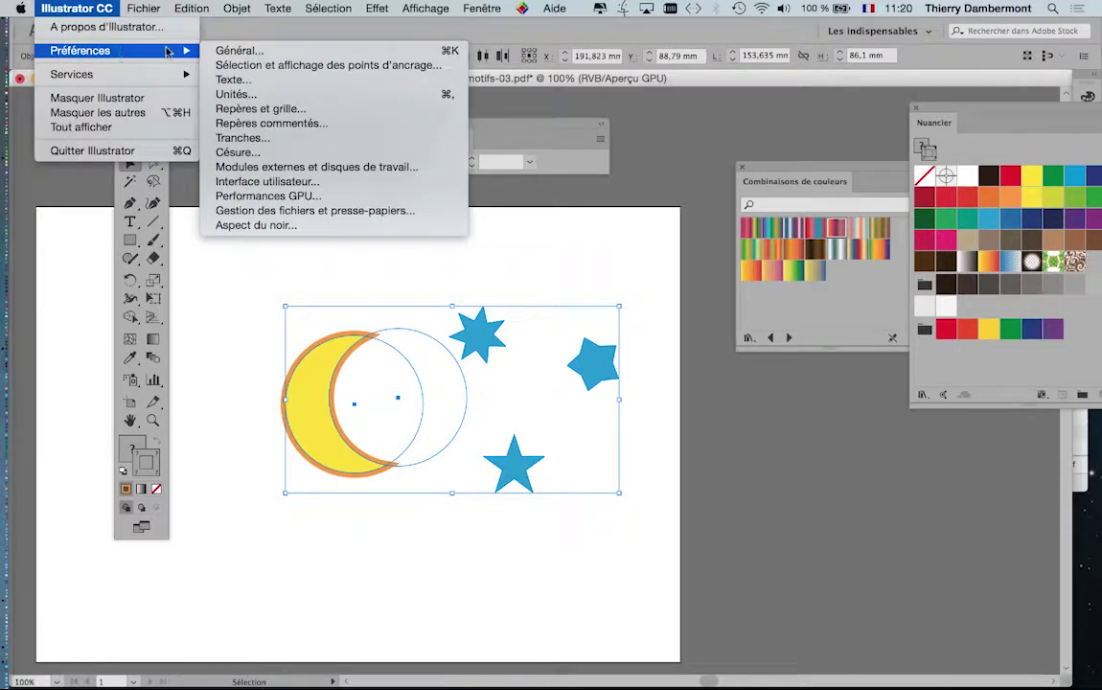
{"action": "left_click", "coordinate": [267, 53]}
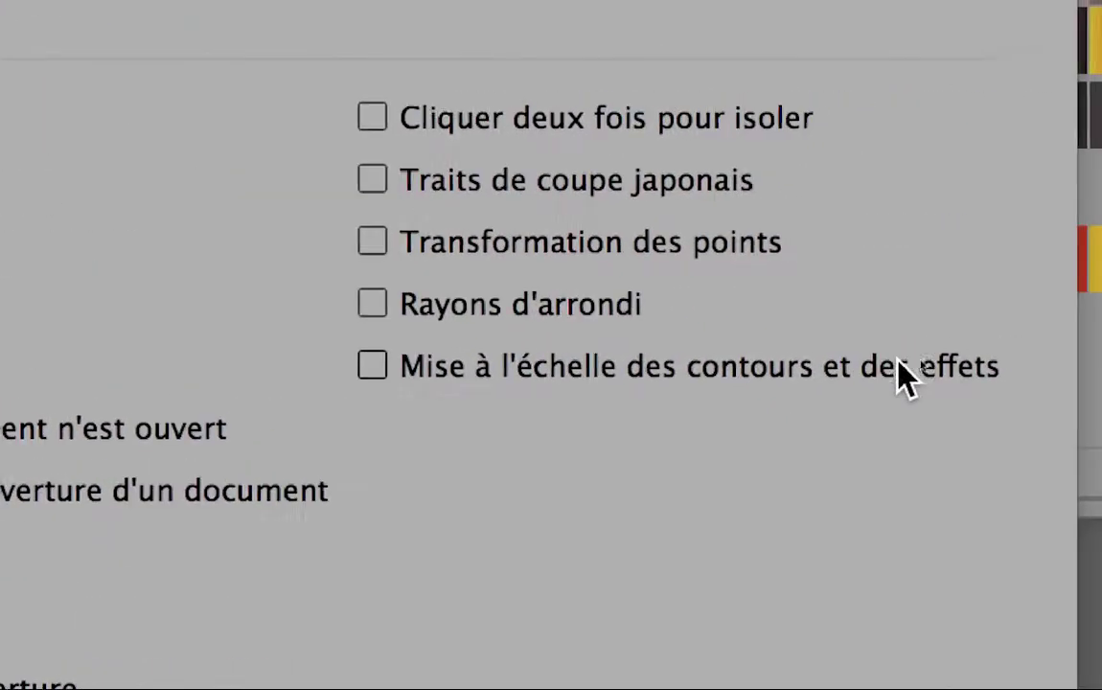
{"action": "left_click", "coordinate": [897, 360]}
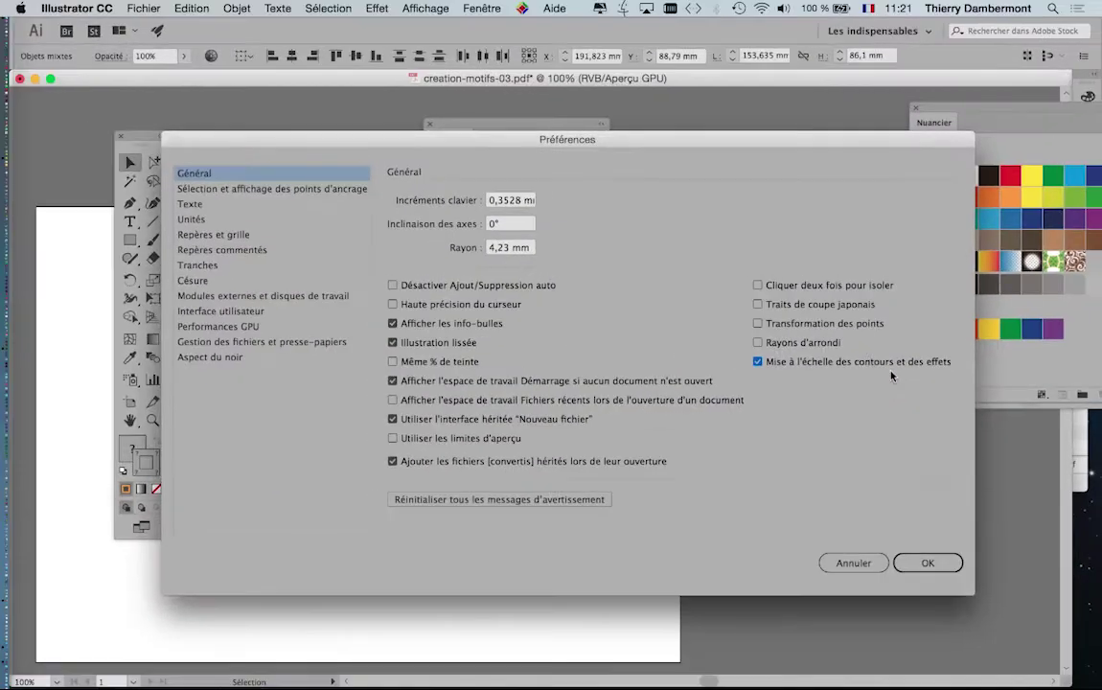
{"action": "left_click", "coordinate": [927, 564]}
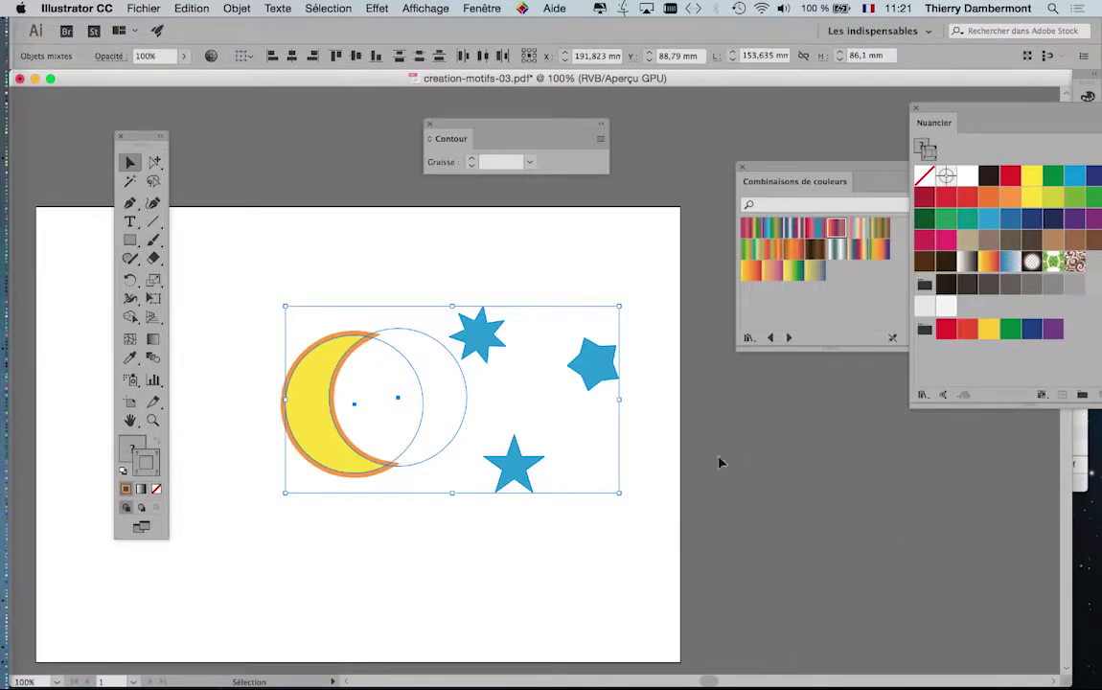
- Scale the selected moon and stars down with Free Transform to about 52.7 × 29.5 mm
{"action": "left_click", "coordinate": [286, 309]}
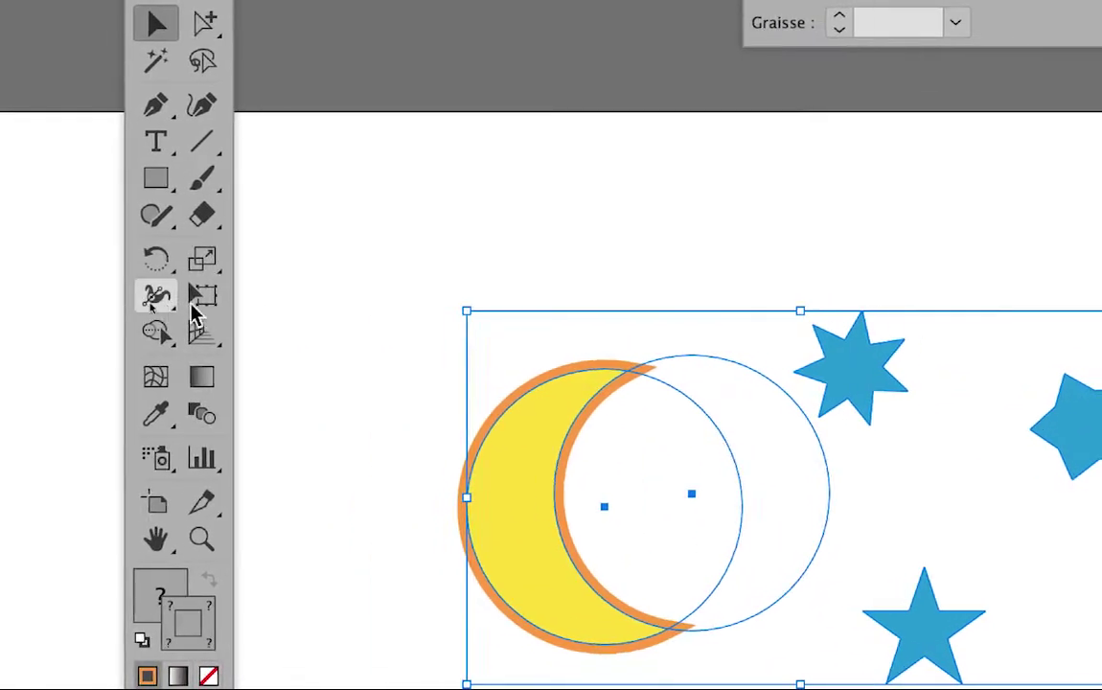
{"action": "left_click", "coordinate": [20, 287]}
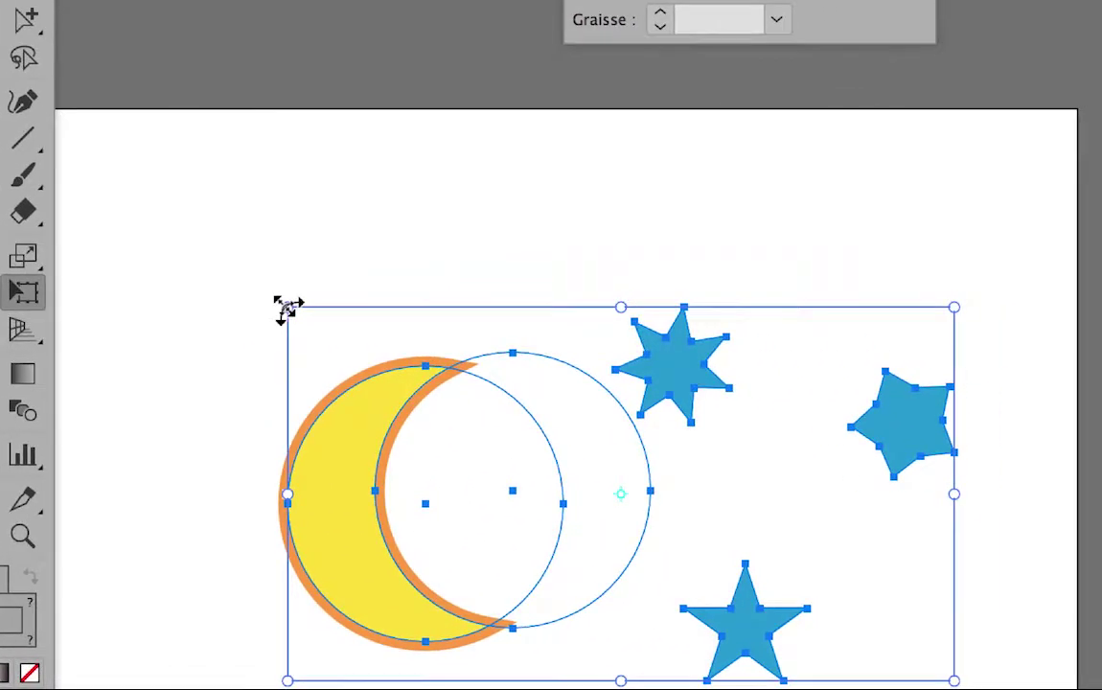
{"action": "left_click_drag", "start_coordinate": [315, 309], "coordinate": [434, 369]}
{"action": "left_click_drag", "start_coordinate": [331, 331], "coordinate": [447, 386]}
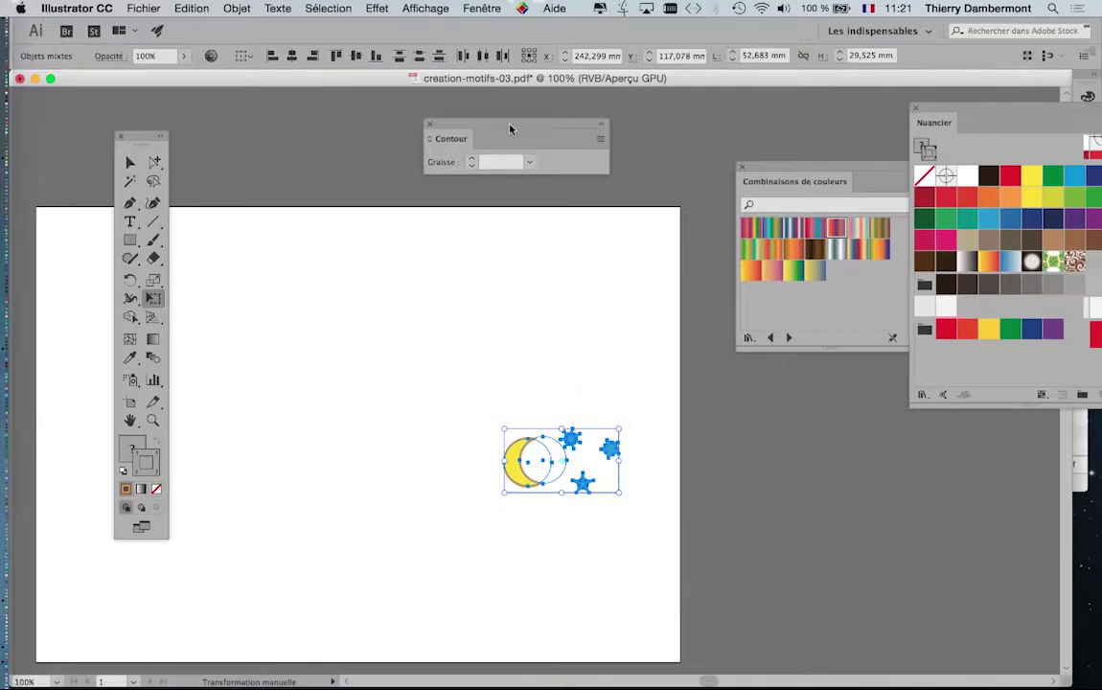
- Place the Contour panel near the scaled artwork, select only the moon to read its stroke weight, and deselect it
{"action": "left_click_drag", "start_coordinate": [510, 129], "coordinate": [536, 337]}
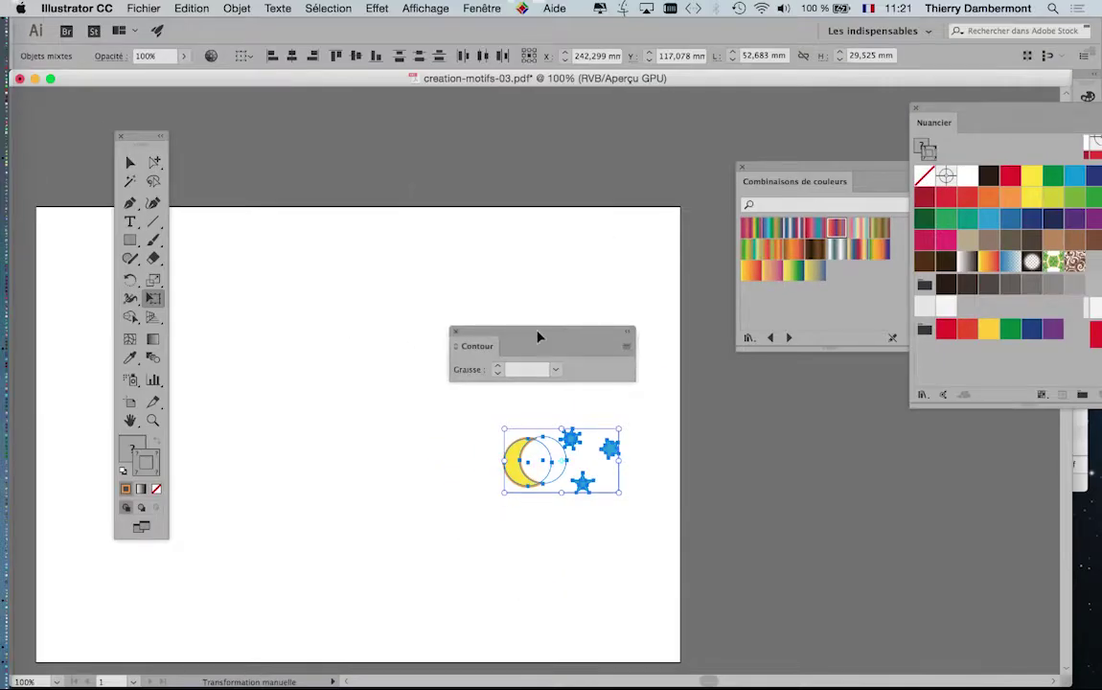
{"action": "scroll", "coordinate": [537, 442], "scroll_direction": "up", "scroll_amount": 2}
{"action": "scroll", "coordinate": [540, 442], "scroll_direction": "up", "scroll_amount": 3}
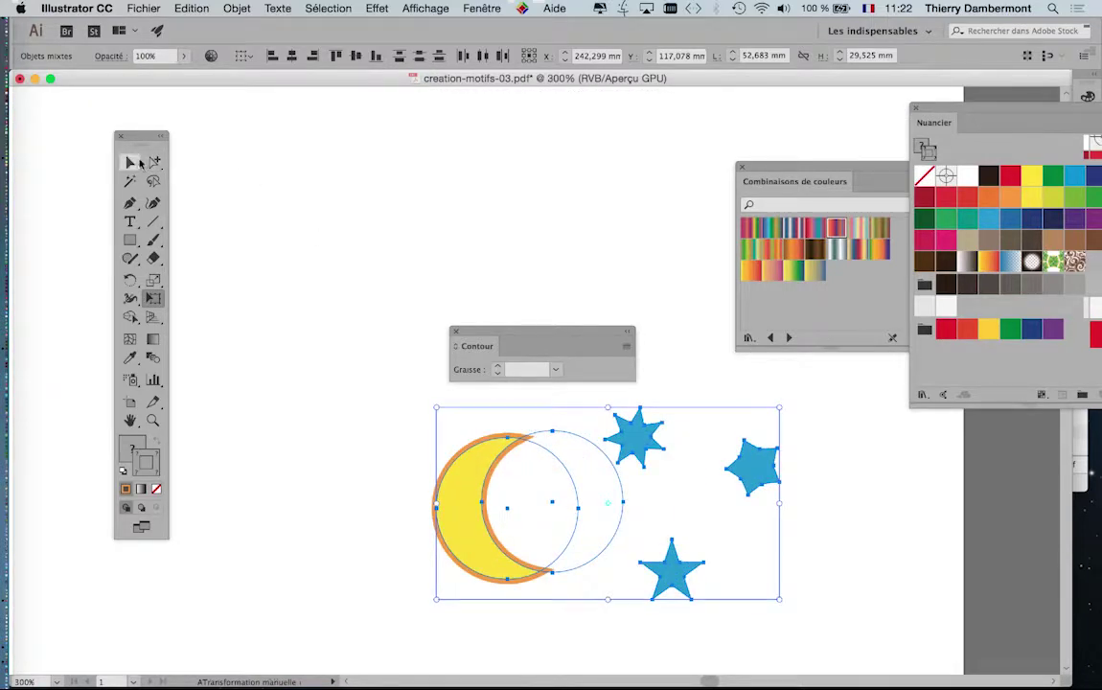
{"action": "left_click", "coordinate": [131, 162]}
{"action": "left_click", "coordinate": [369, 398]}
{"action": "left_click", "coordinate": [485, 456]}
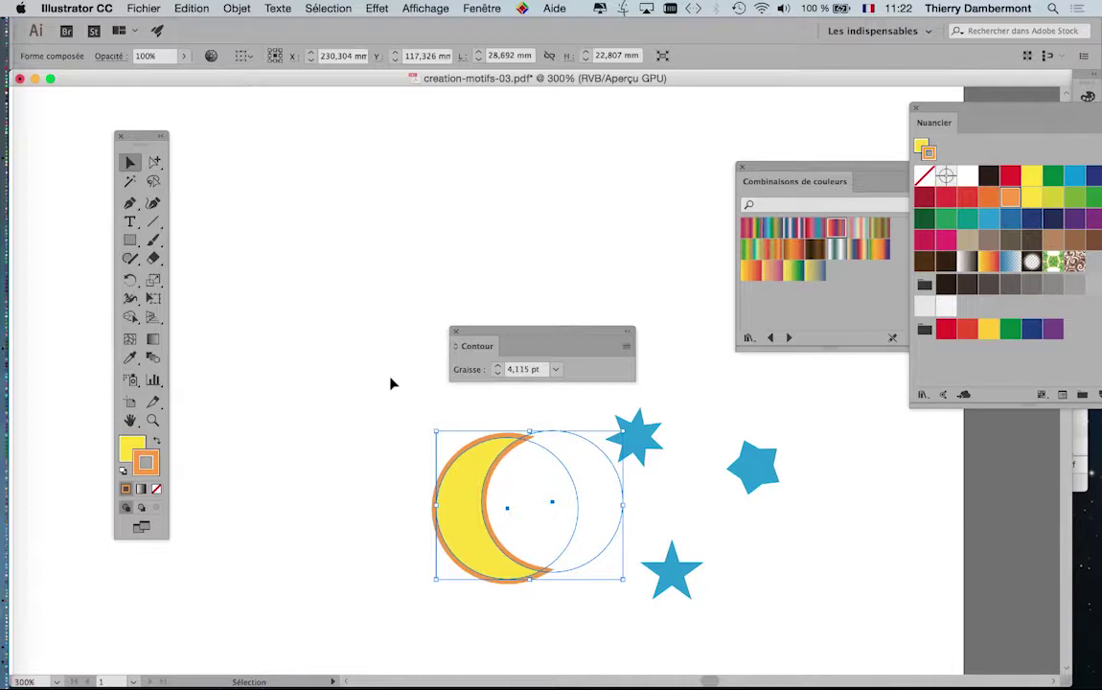
{"action": "left_click", "coordinate": [391, 383]}
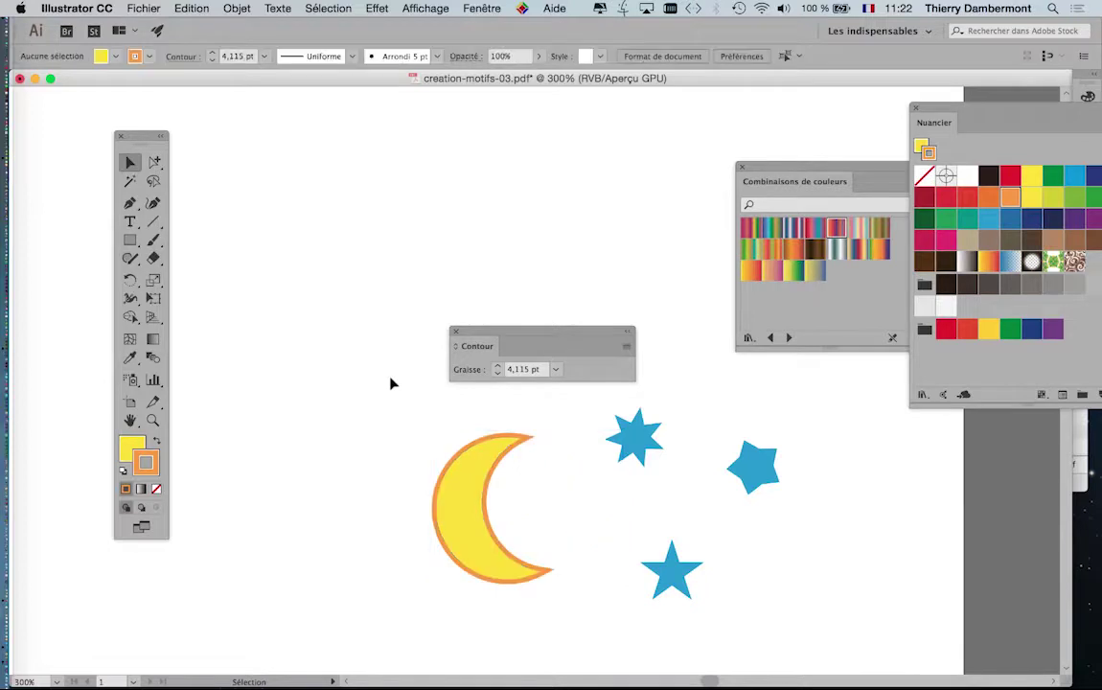
- Move the Contour panel clear of the artwork and examine the scaled moon's outline and the stars up close
{"action": "scroll", "coordinate": [391, 383], "scroll_direction": "down", "scroll_amount": 4}
{"action": "left_click_drag", "start_coordinate": [490, 356], "coordinate": [507, 205]}
{"action": "scroll", "coordinate": [543, 439], "scroll_direction": "up", "scroll_amount": 5}
{"action": "scroll", "coordinate": [540, 438], "scroll_direction": "up", "scroll_amount": 2}
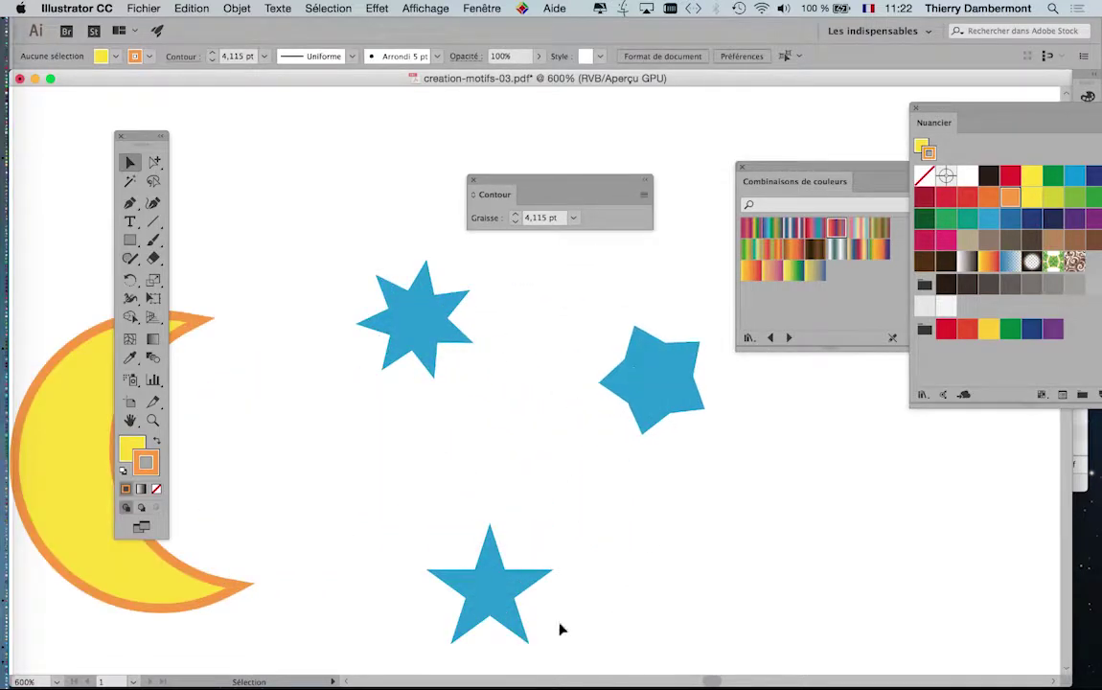
{"action": "scroll", "coordinate": [573, 372], "scroll_direction": "down", "scroll_amount": 4}
{"action": "scroll", "coordinate": [571, 374], "scroll_direction": "down", "scroll_amount": 3}
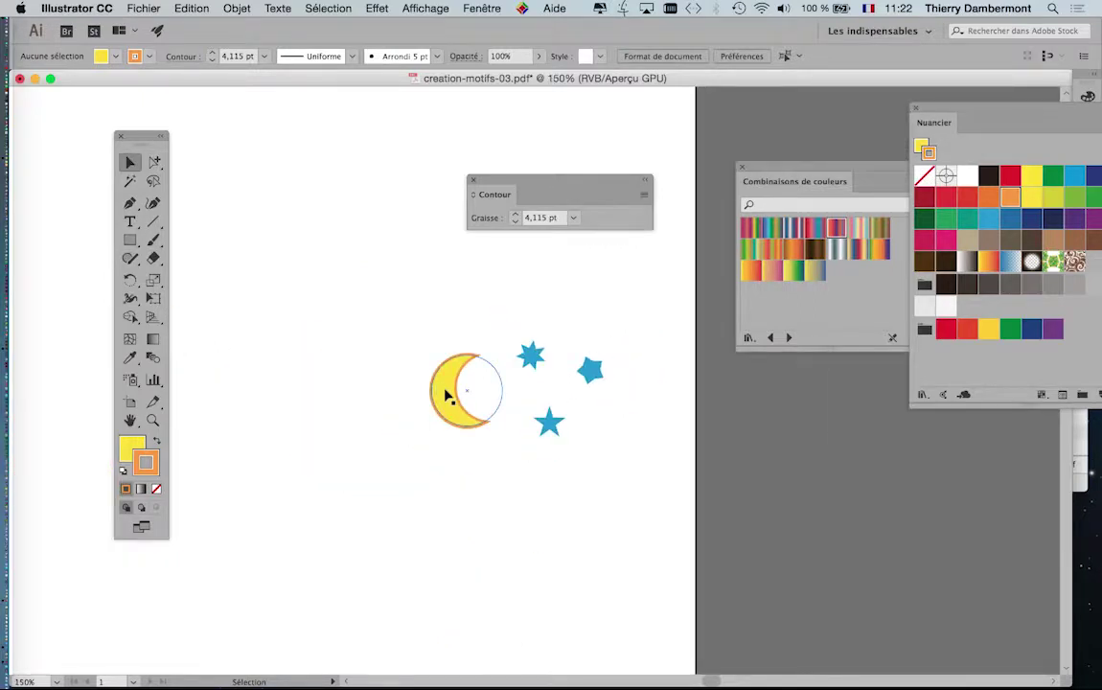
{"action": "scroll", "coordinate": [443, 387], "scroll_direction": "up", "scroll_amount": 4}
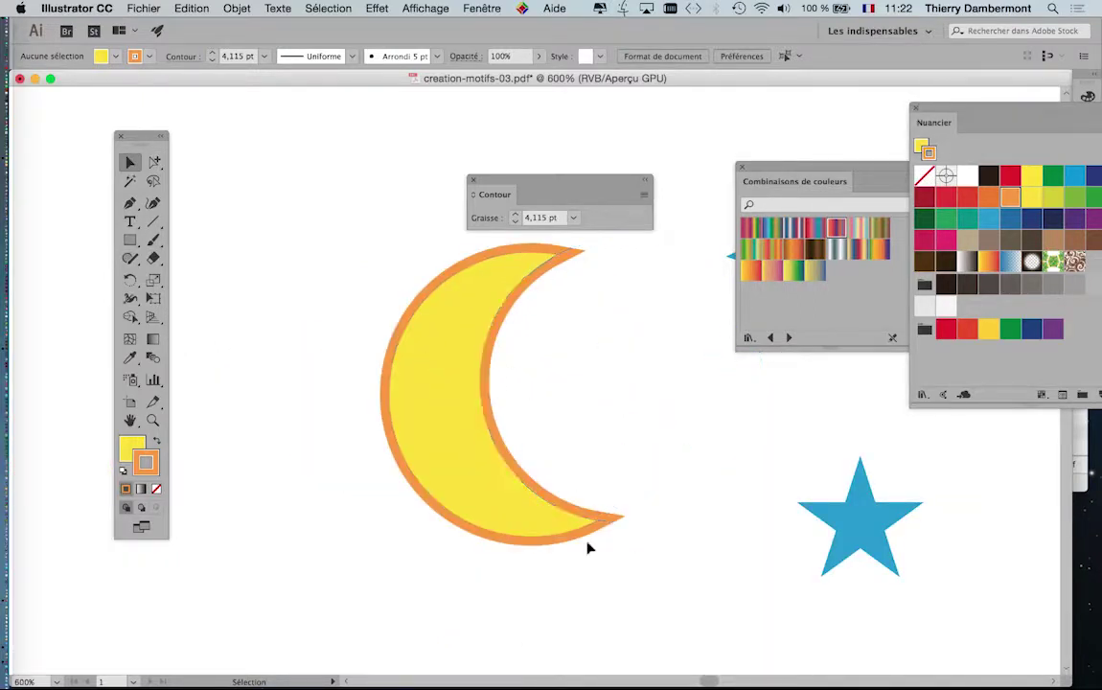
{"action": "scroll", "coordinate": [361, 374], "scroll_direction": "down", "scroll_amount": 3}
{"action": "scroll", "coordinate": [362, 376], "scroll_direction": "down", "scroll_amount": 2}
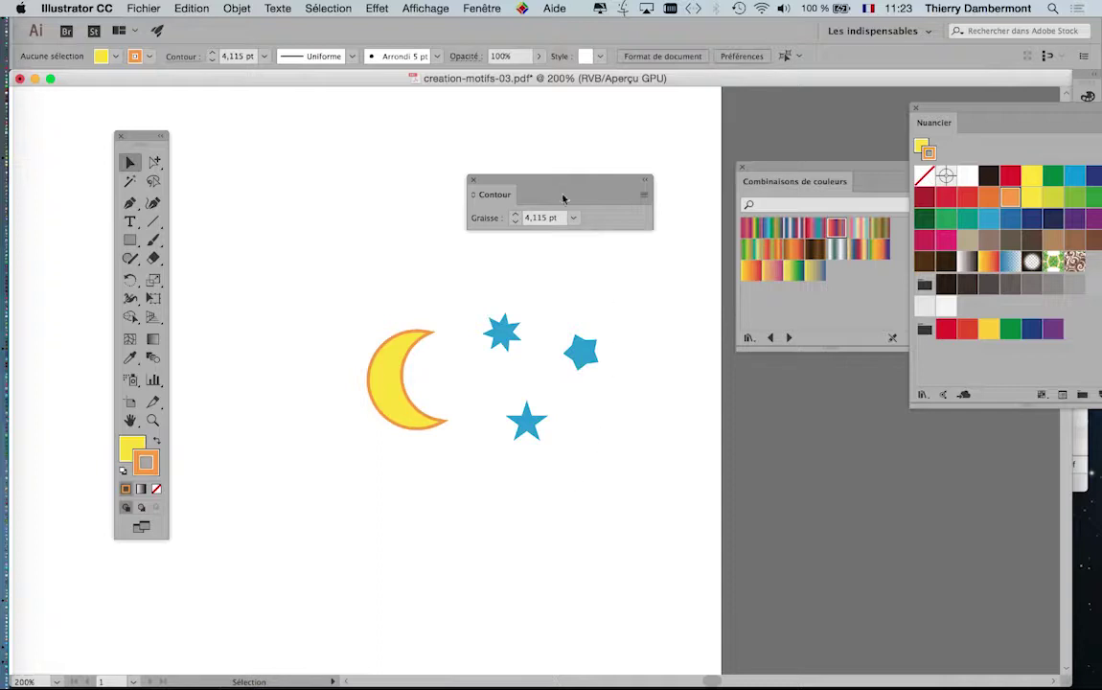
- Move the Contour panel well above the moon, near the upper edge of the document
{"action": "left_click_drag", "start_coordinate": [560, 180], "coordinate": [383, 131]}
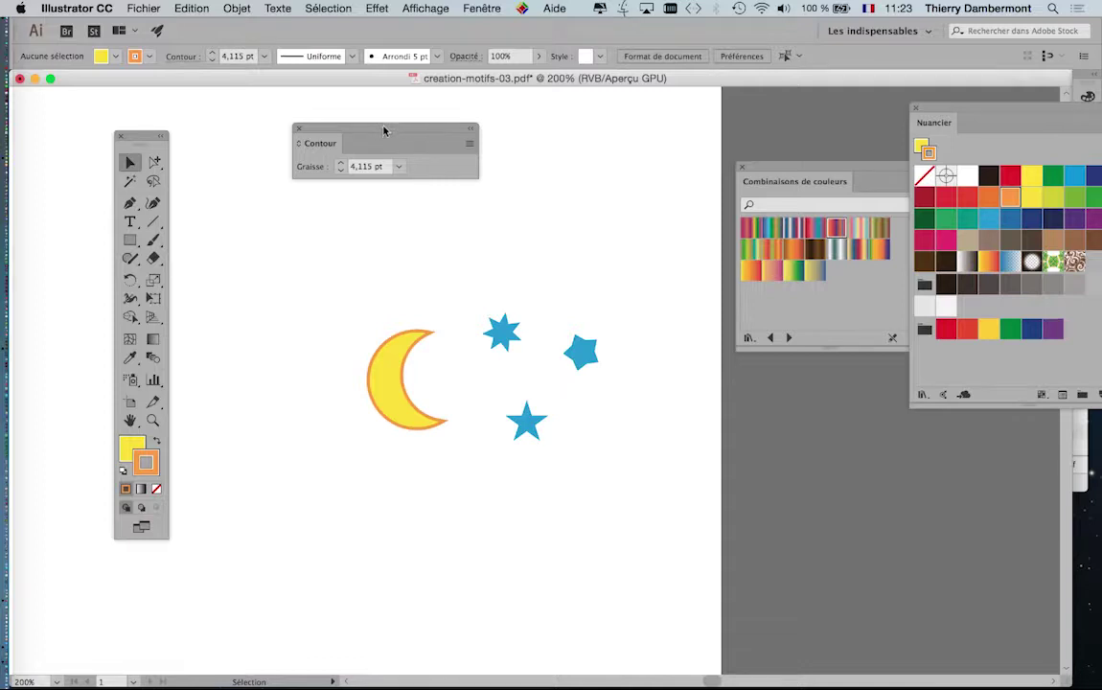
{"action": "left_click_drag", "start_coordinate": [384, 131], "coordinate": [372, 108]}
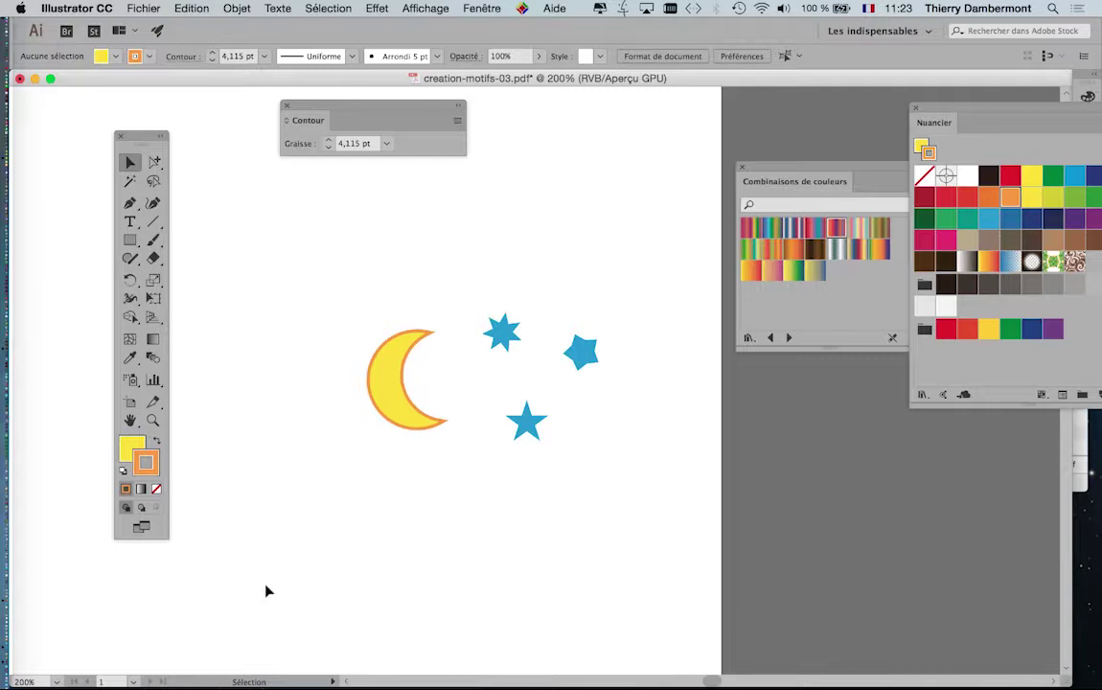
- Review the "Mise à l'échelle des contours et des effets" option in the Général preferences twice, dismissing the dialog without changes each time
{"action": "left_click", "coordinate": [102, 7]}
{"action": "mouse_move", "coordinate": [80, 49]}
{"action": "left_click", "coordinate": [235, 49]}
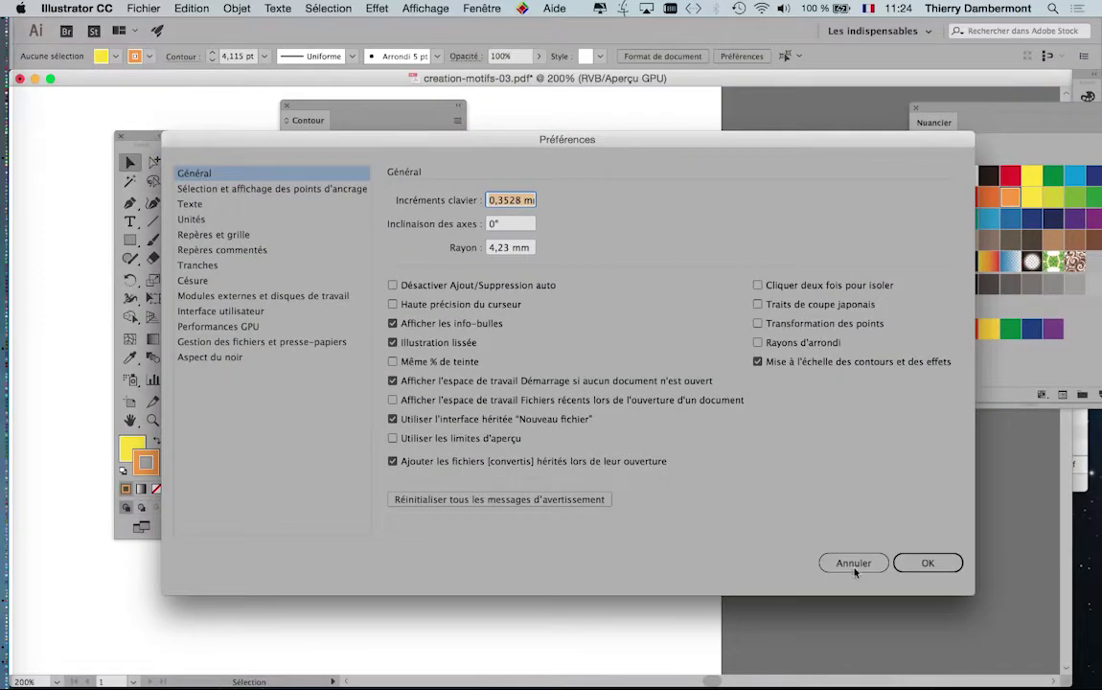
{"action": "left_click", "coordinate": [854, 566]}
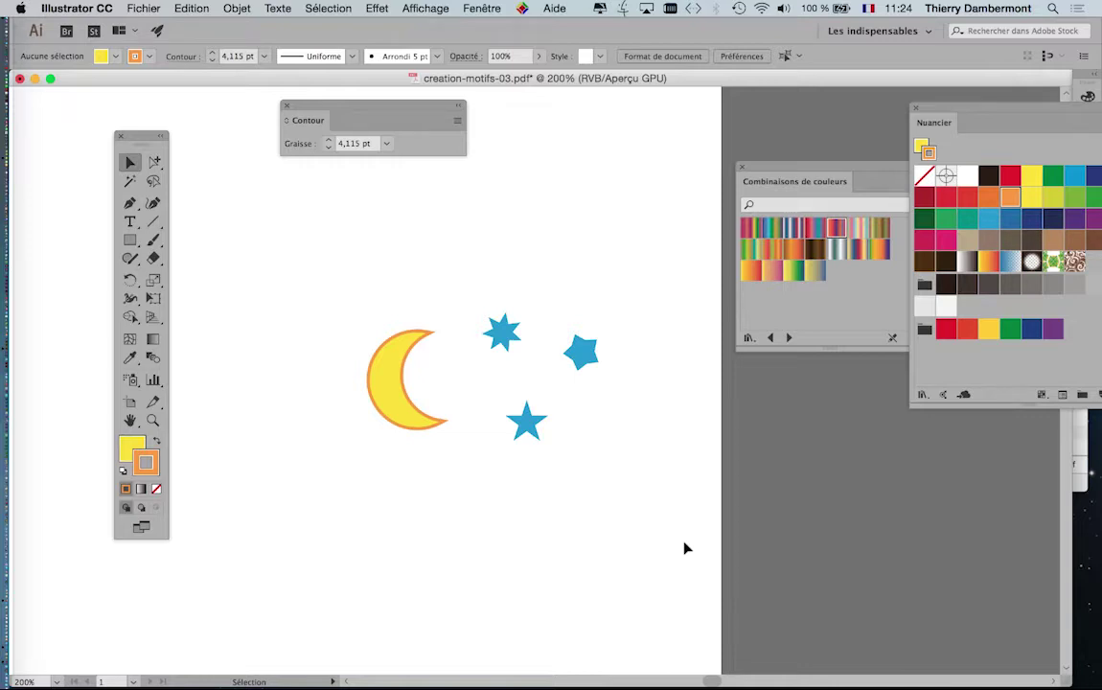
{"action": "left_click", "coordinate": [76, 7]}
{"action": "mouse_move", "coordinate": [105, 50]}
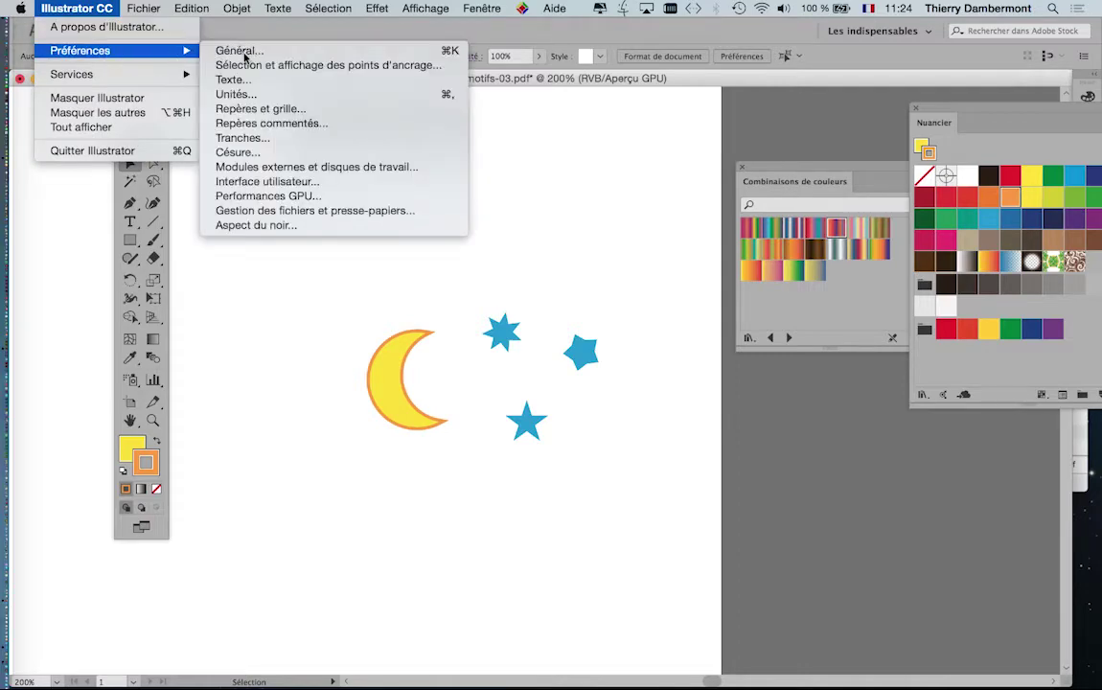
{"action": "left_click", "coordinate": [242, 52]}
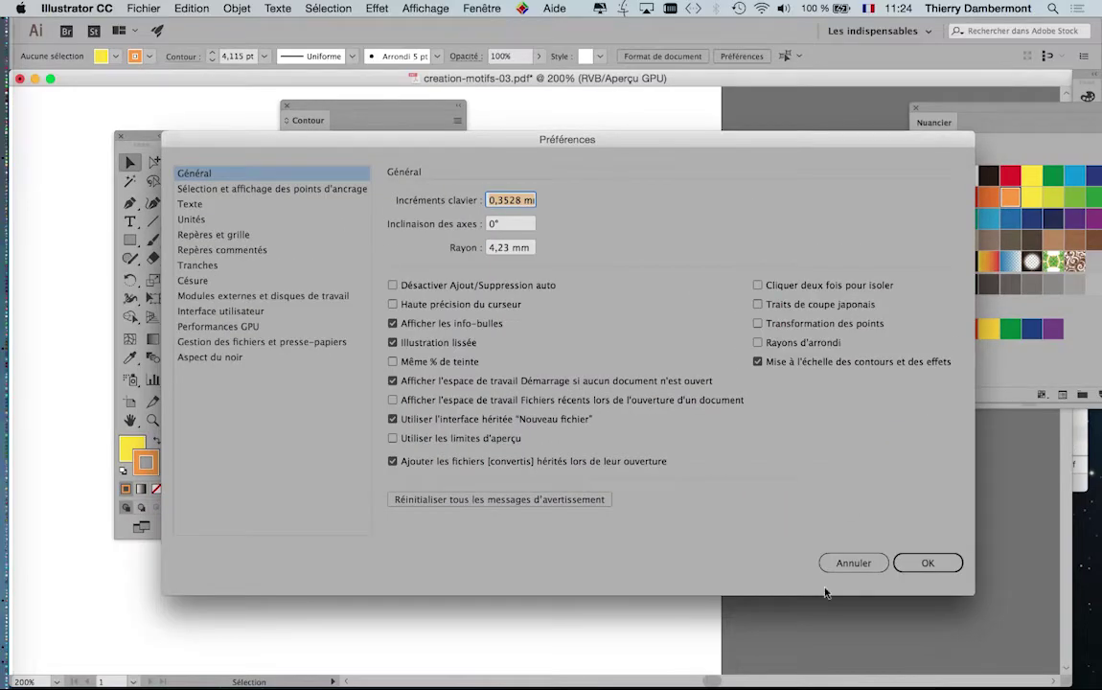
{"action": "left_click", "coordinate": [850, 564]}
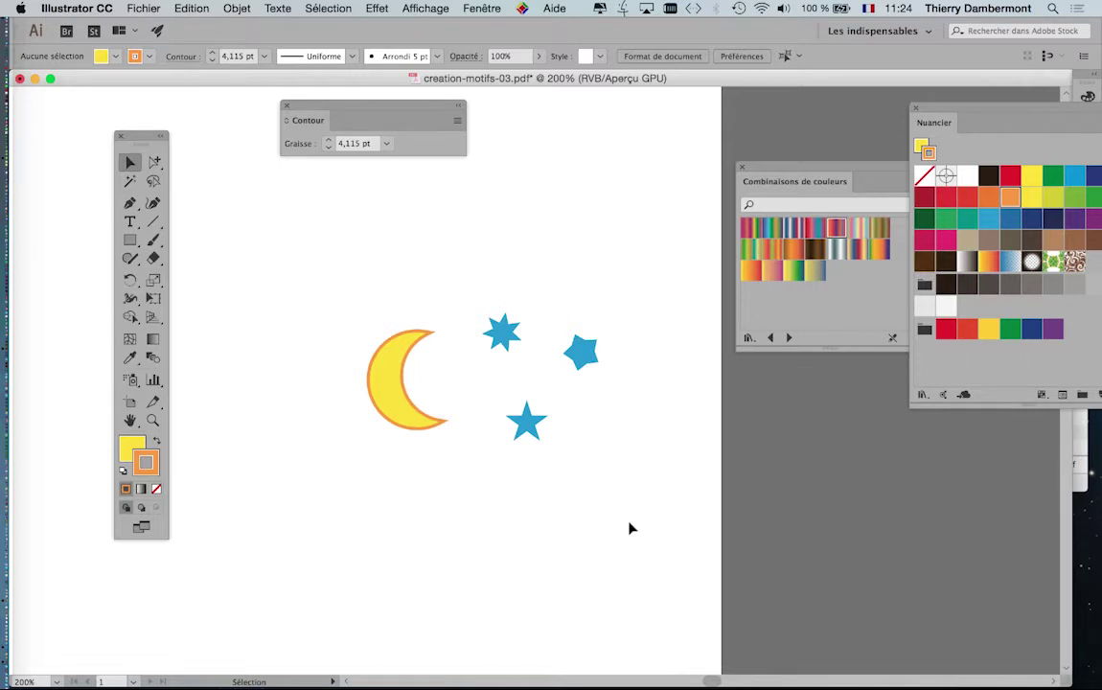